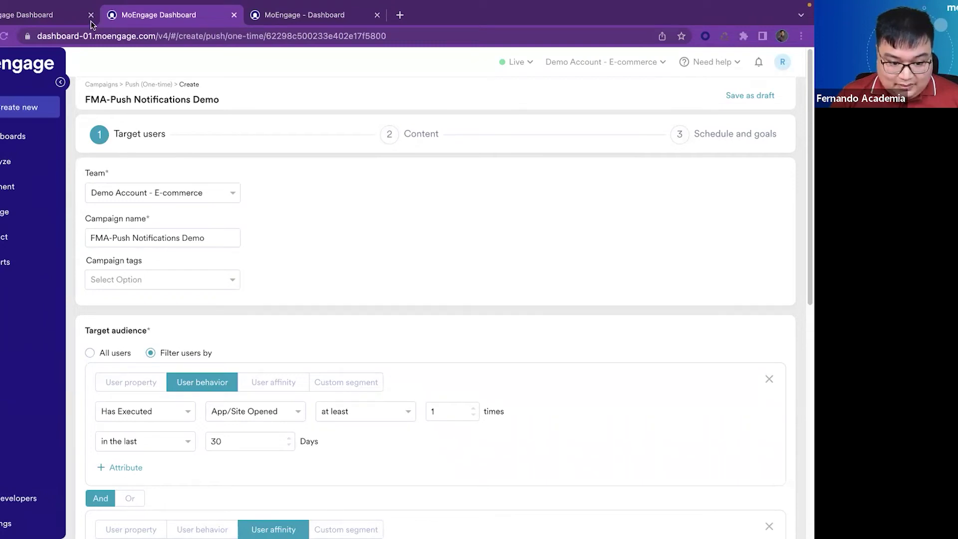
# - View the Key Metrics dashboard and show the analysis tools under Analyze
pyautogui.click(73, 20)
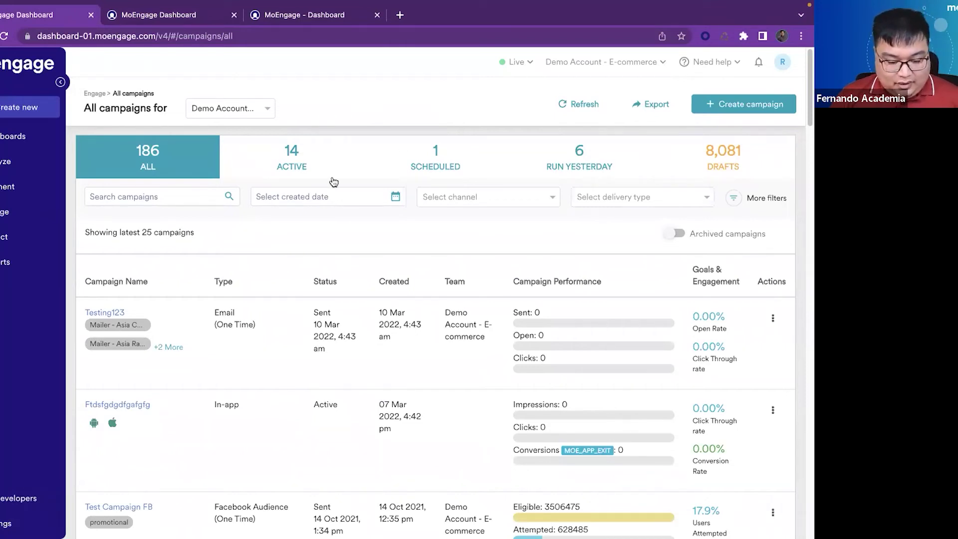
pyautogui.click(37, 149)
pyautogui.moveTo(40, 184); pyautogui.dragTo(40, 186)
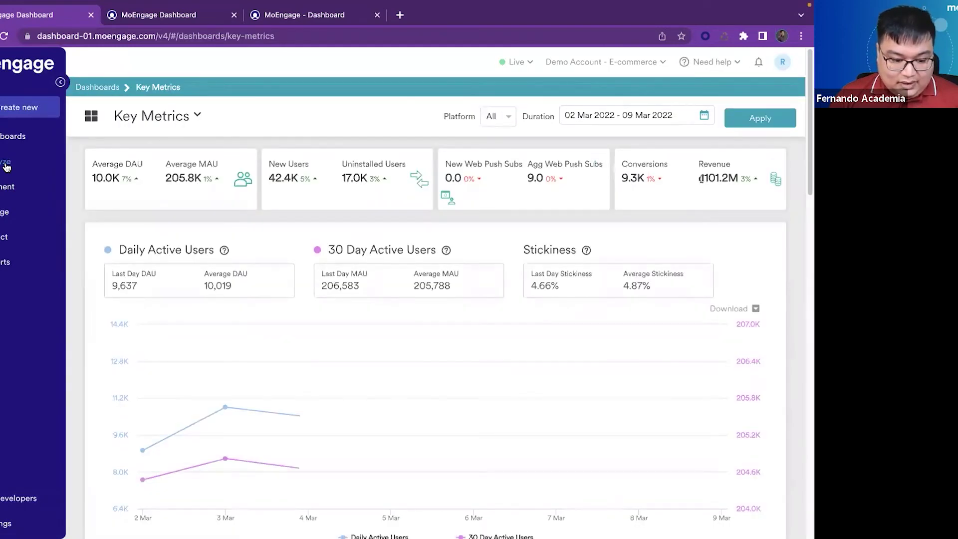
pyautogui.click(6, 168)
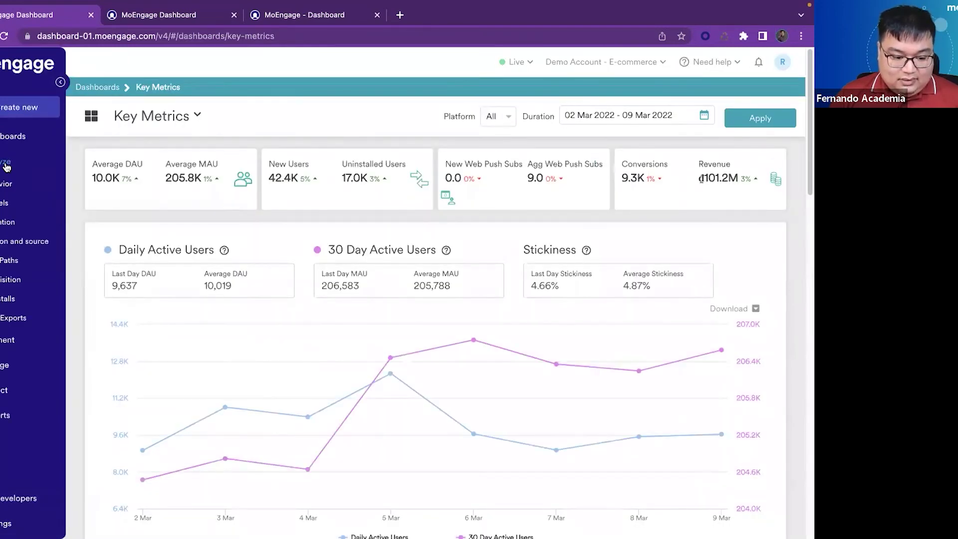
# - Open the list of all campaigns under Engage and review the push campaign types offered for a new campaign
pyautogui.click(2, 368)
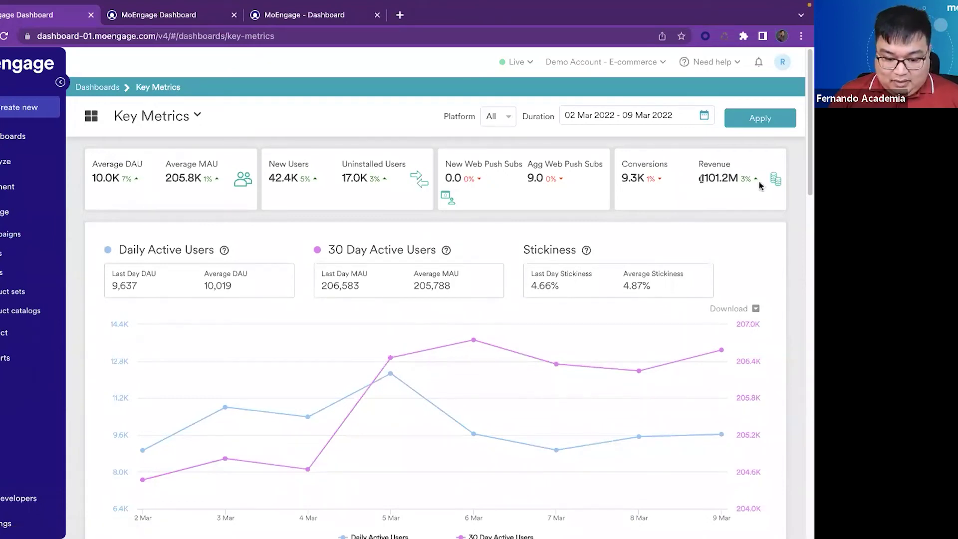
pyautogui.click(3, 234)
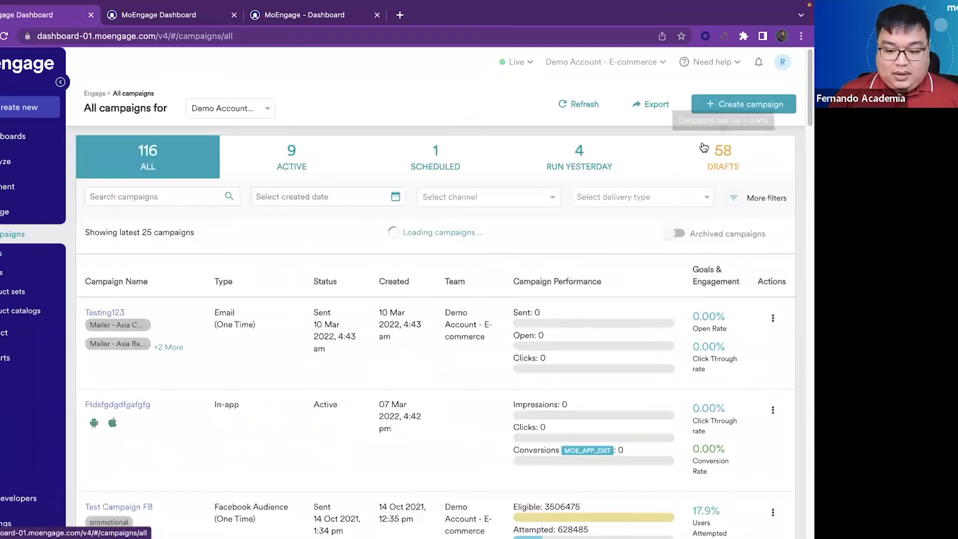
pyautogui.click(736, 107)
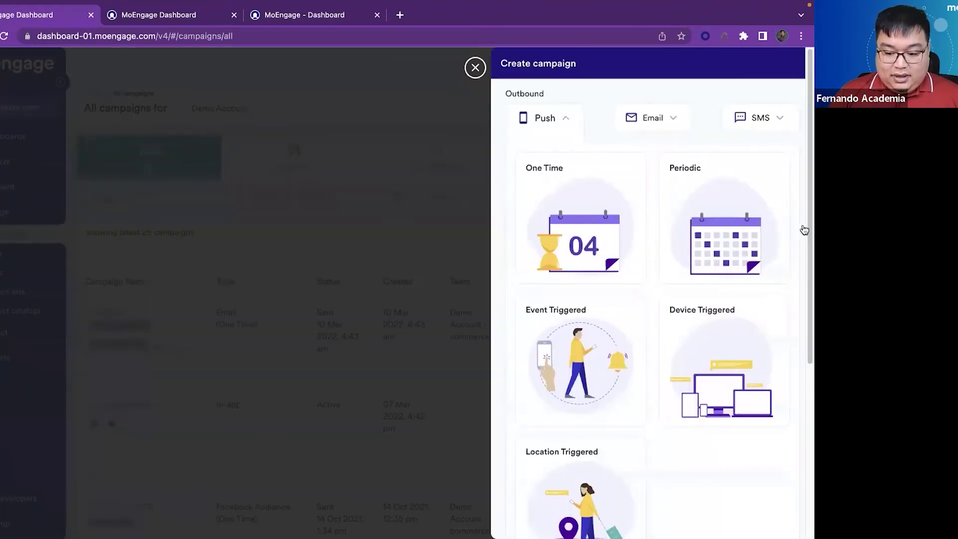
pyautogui.scroll(-1, 801, 264)
pyautogui.scroll(-1, 760, 370)
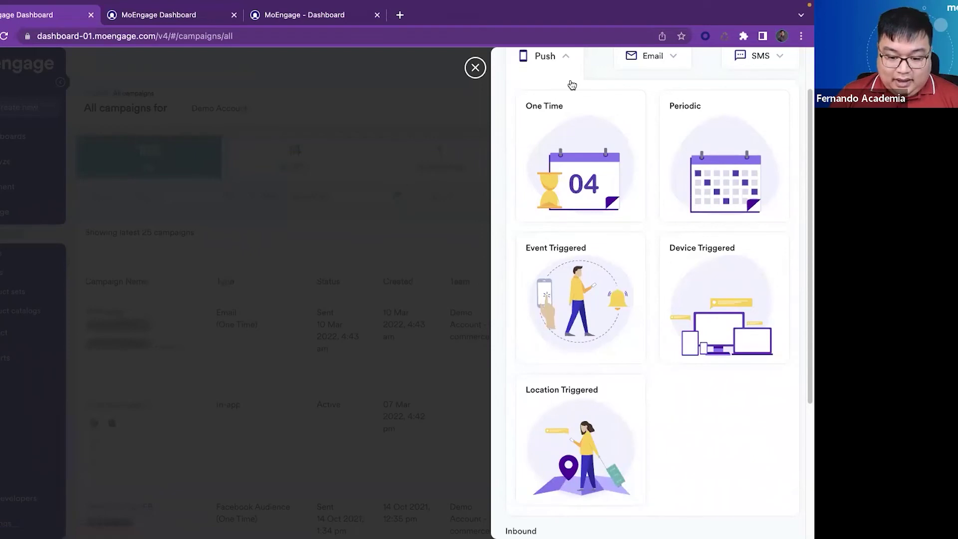
pyautogui.click(476, 69)
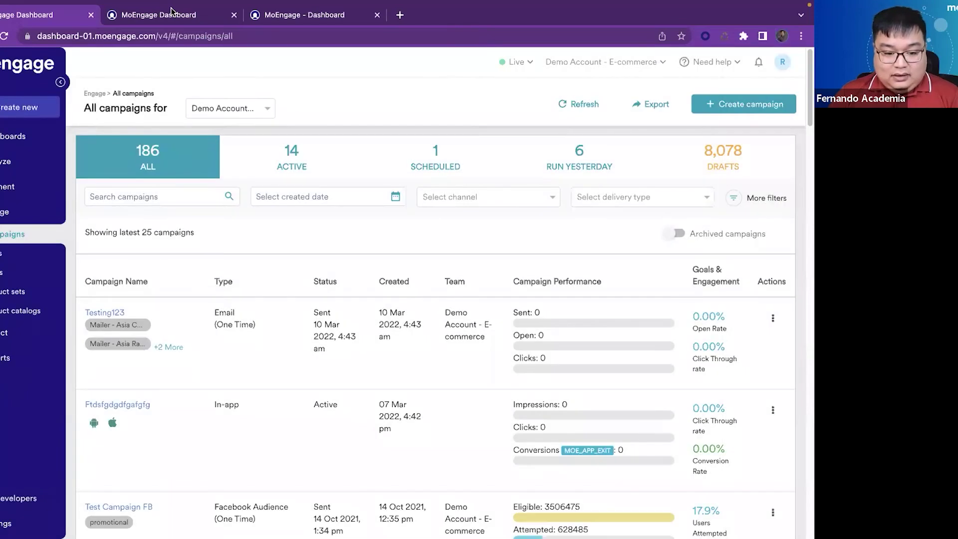
# - Tag the FMA-Push Notifications Demo campaign as promotional
pyautogui.click(171, 12)
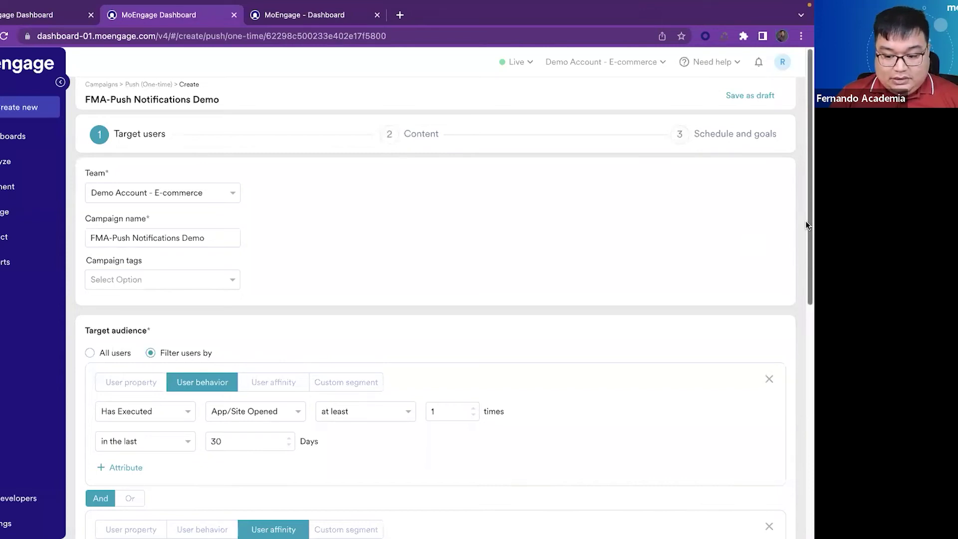
pyautogui.scroll(-1, 806, 221)
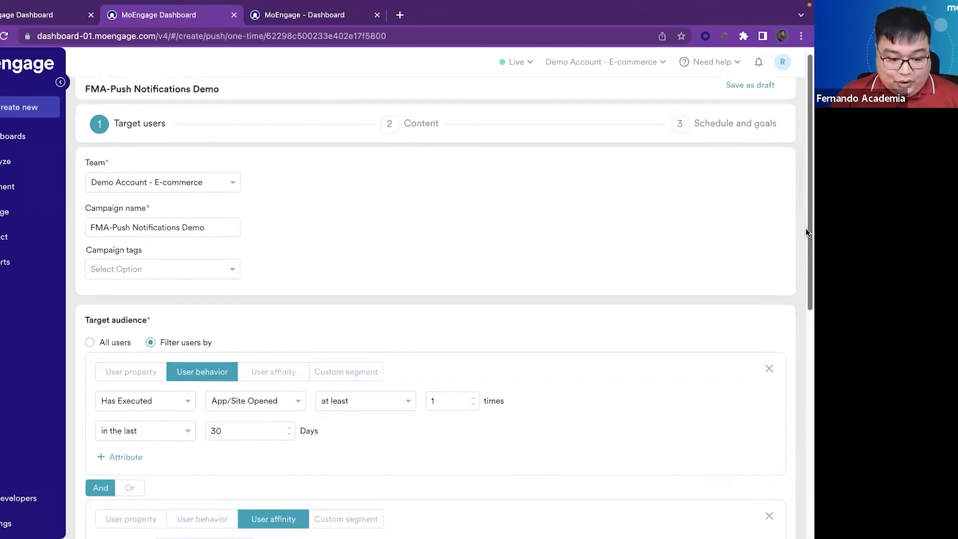
pyautogui.click(211, 224)
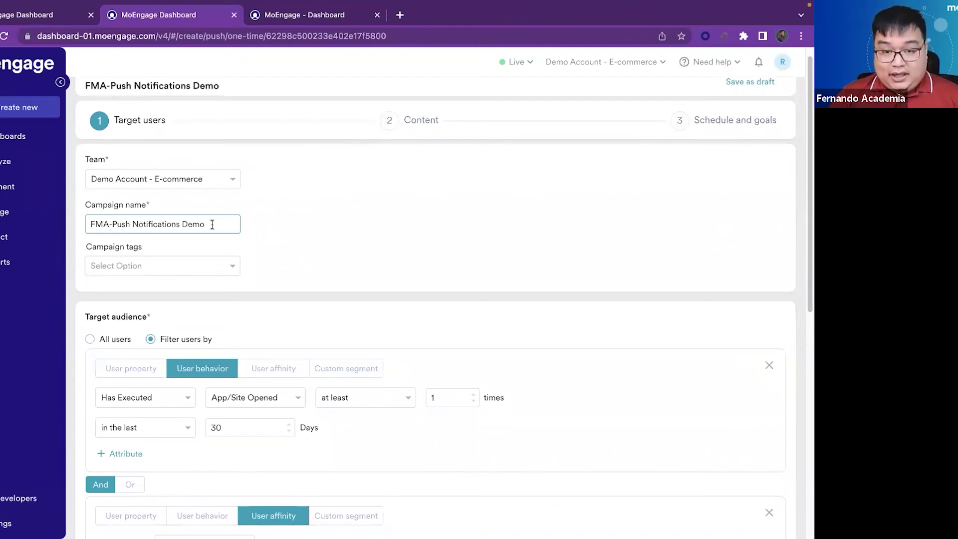
pyautogui.click(221, 267)
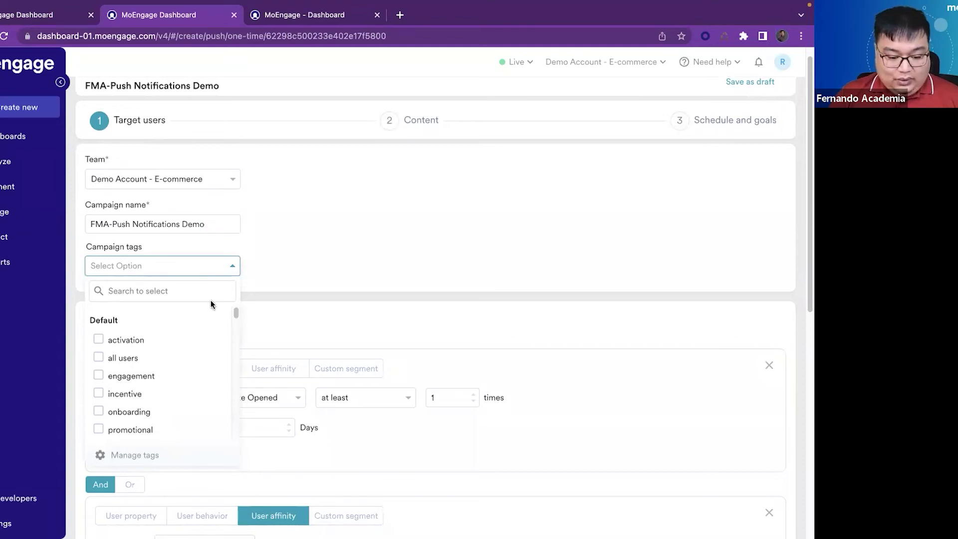
pyautogui.moveTo(237, 313); pyautogui.dragTo(238, 322)
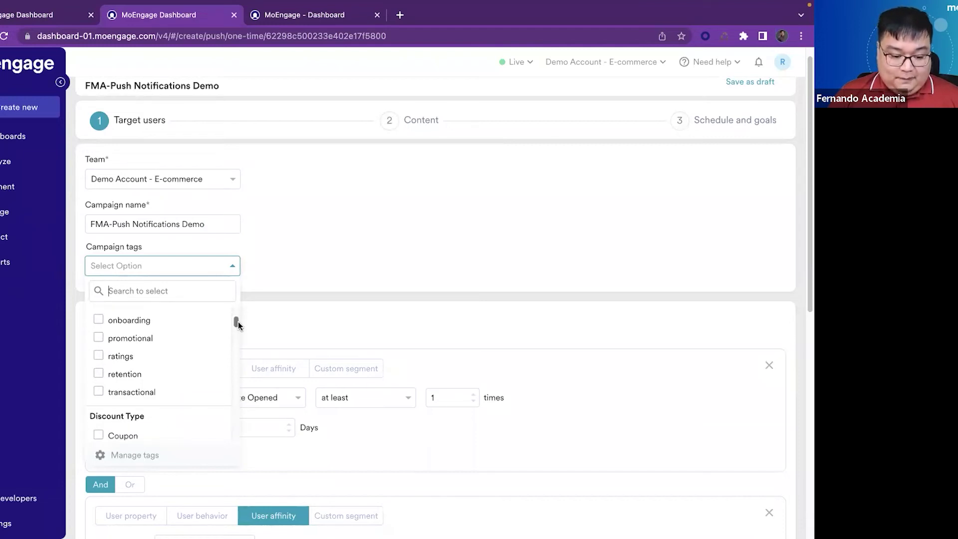
pyautogui.click(99, 340)
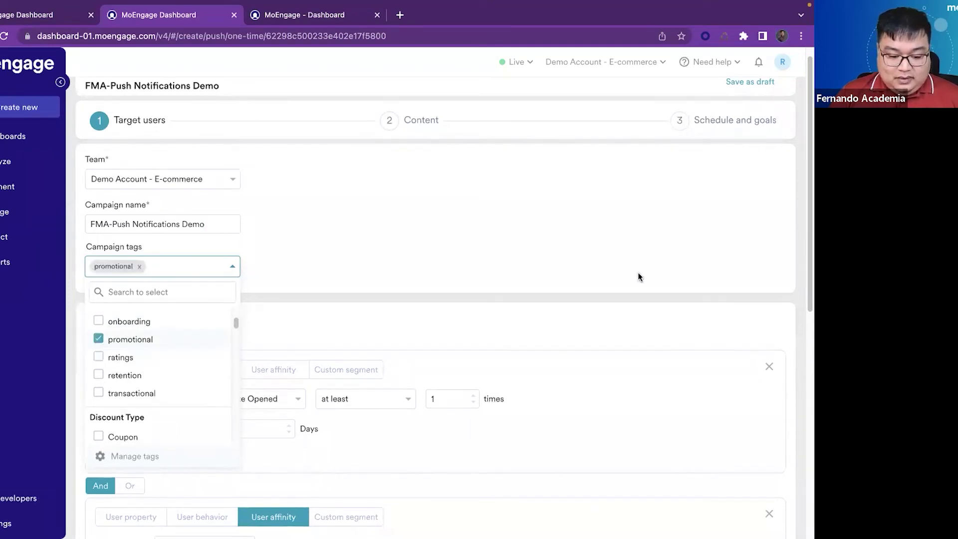
pyautogui.click(669, 274)
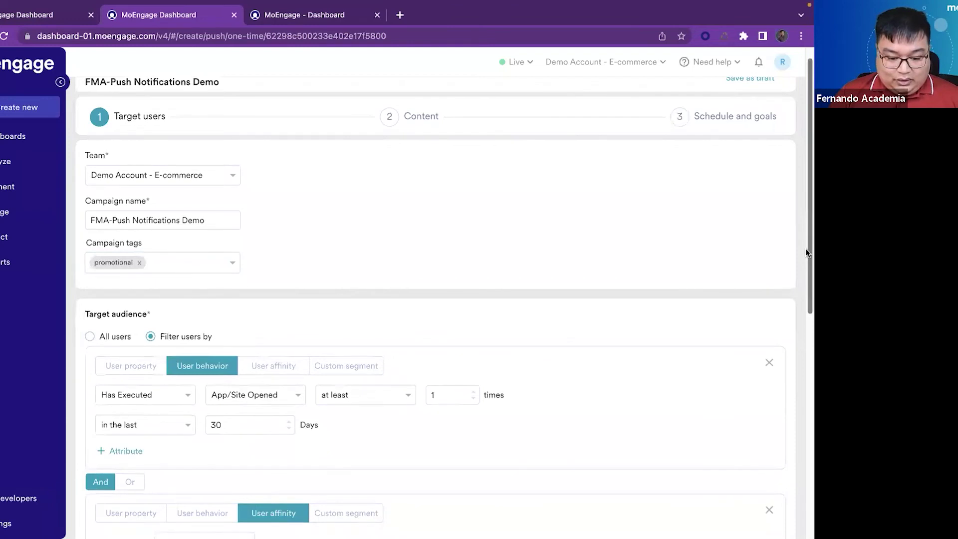
# - Examine the campaign's target audience filters for user behavior and user affinity, plus its target platforms and control groups
pyautogui.scroll(-2, 806, 248)
pyautogui.scroll(-3, 805, 330)
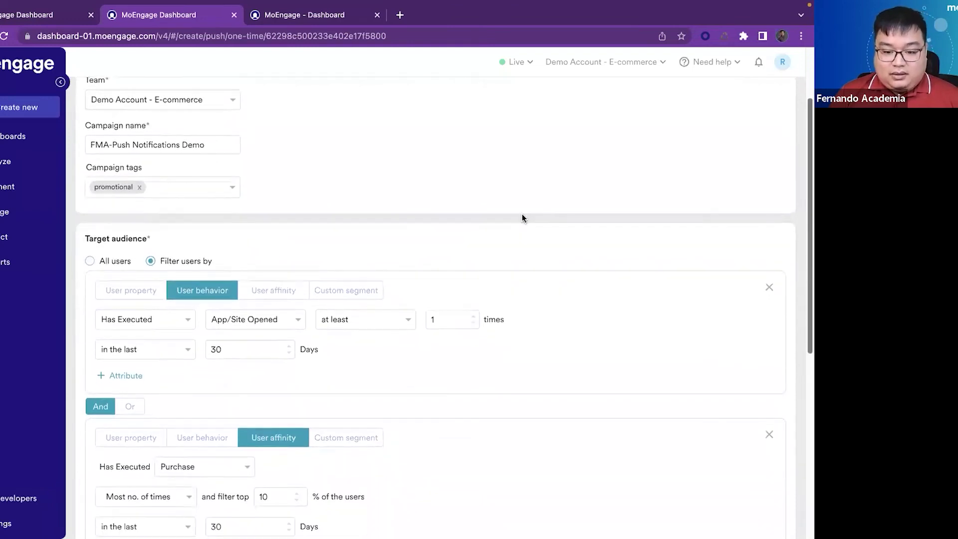
pyautogui.scroll(-3, 529, 200)
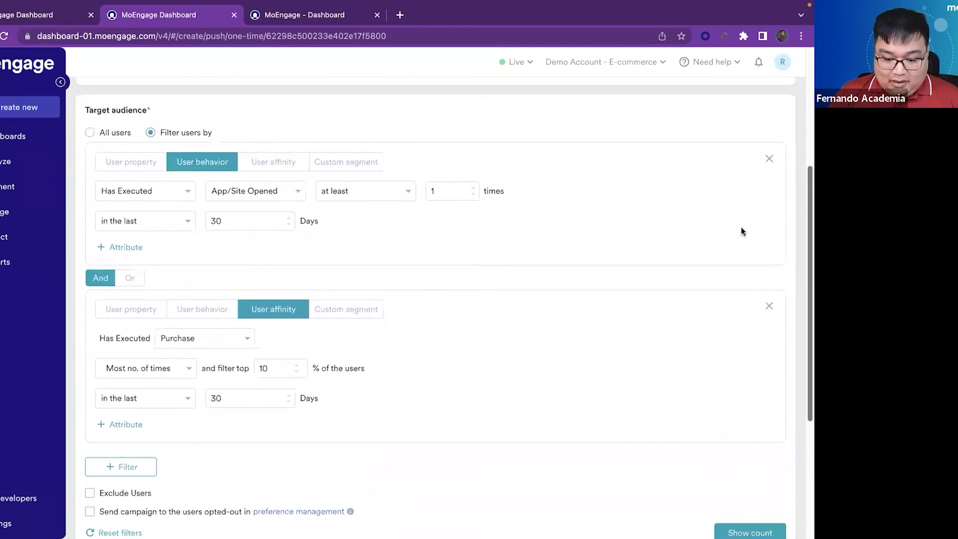
pyautogui.scroll(-1, 742, 228)
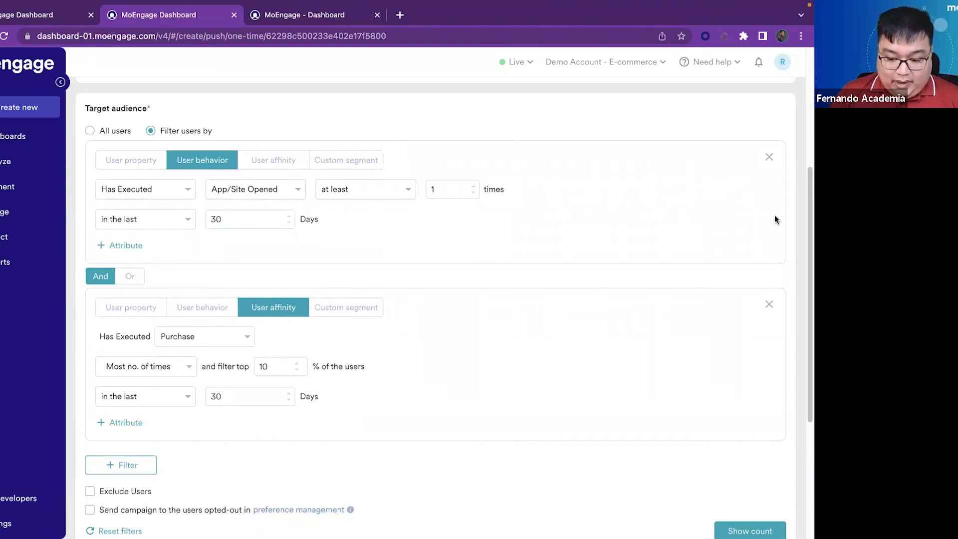
pyautogui.scroll(-2, 806, 209)
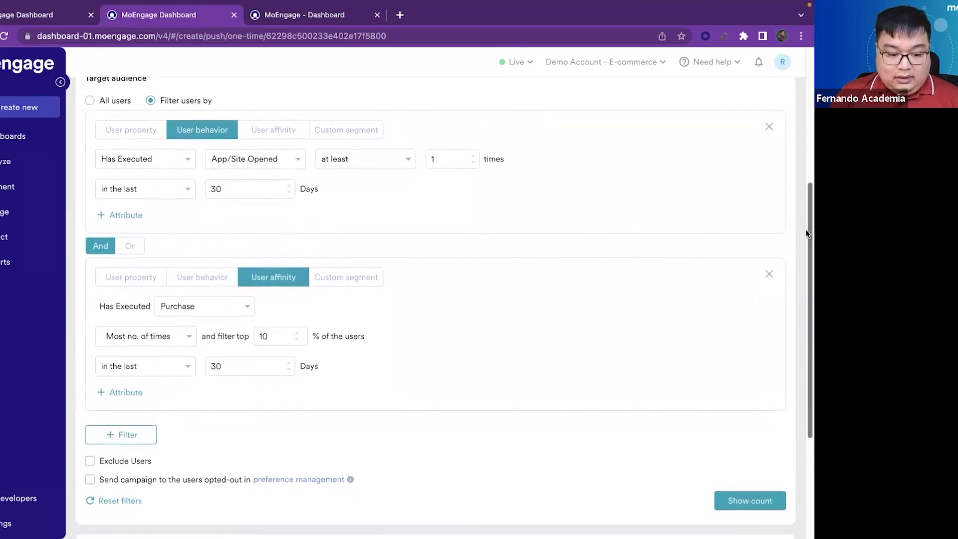
pyautogui.scroll(-2, 806, 221)
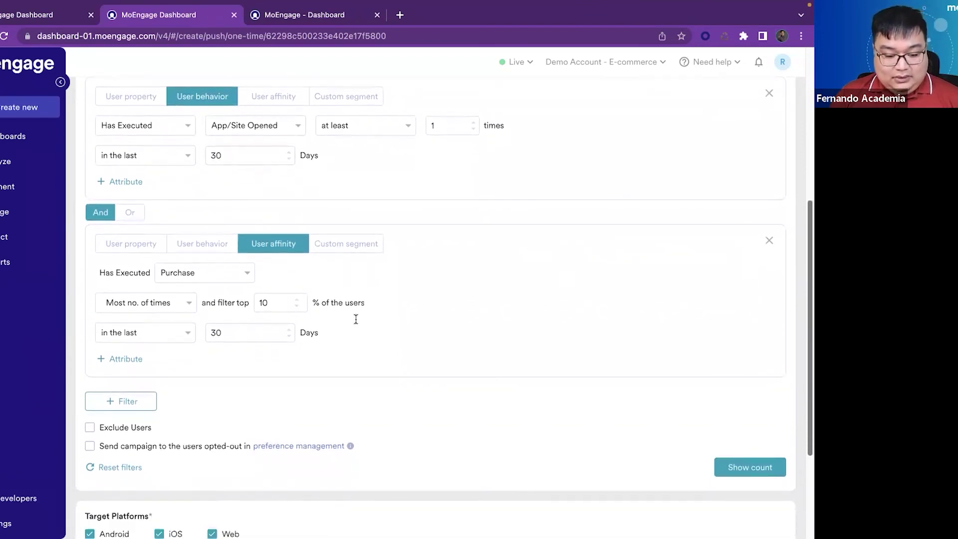
pyautogui.scroll(1, 355, 319)
pyautogui.scroll(1, 356, 320)
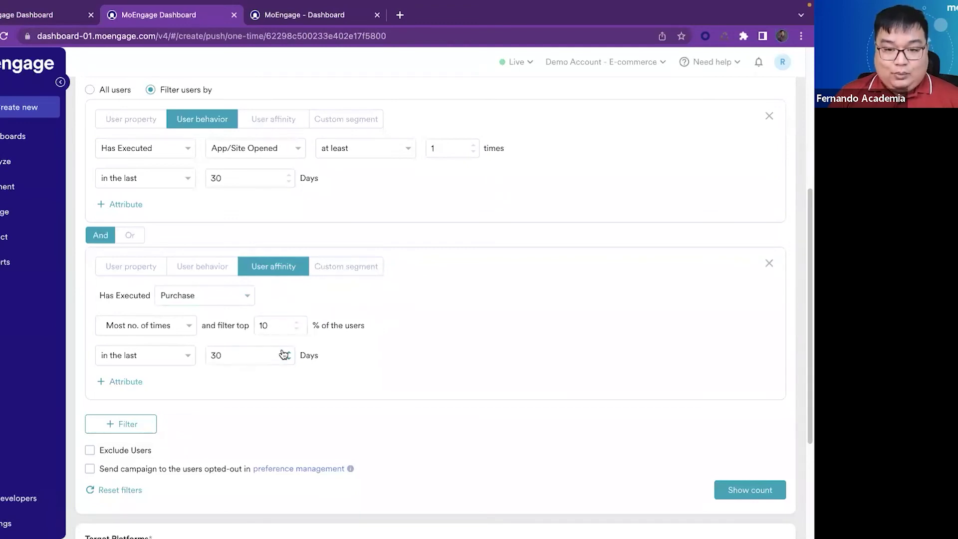
pyautogui.scroll(1, 805, 209)
pyautogui.scroll(1, 415, 193)
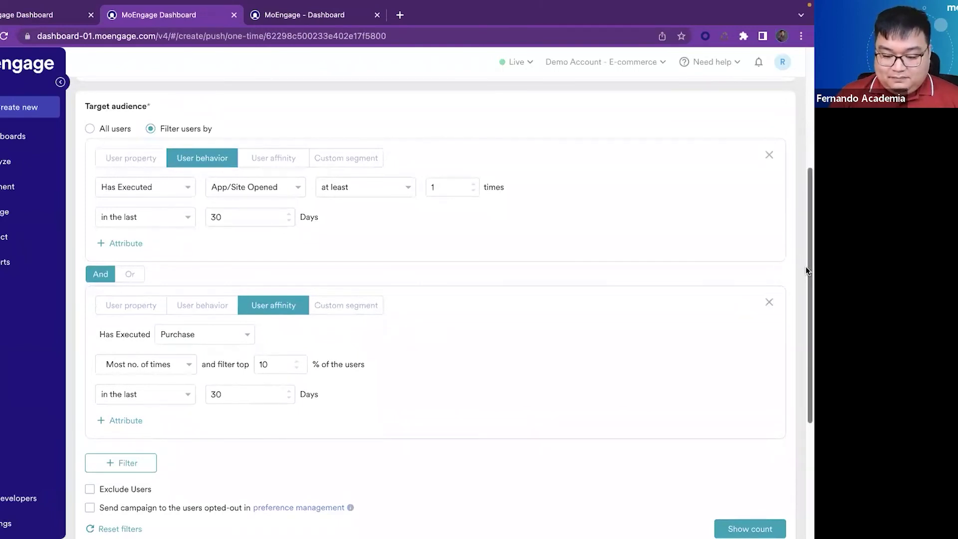
pyautogui.scroll(-1, 806, 290)
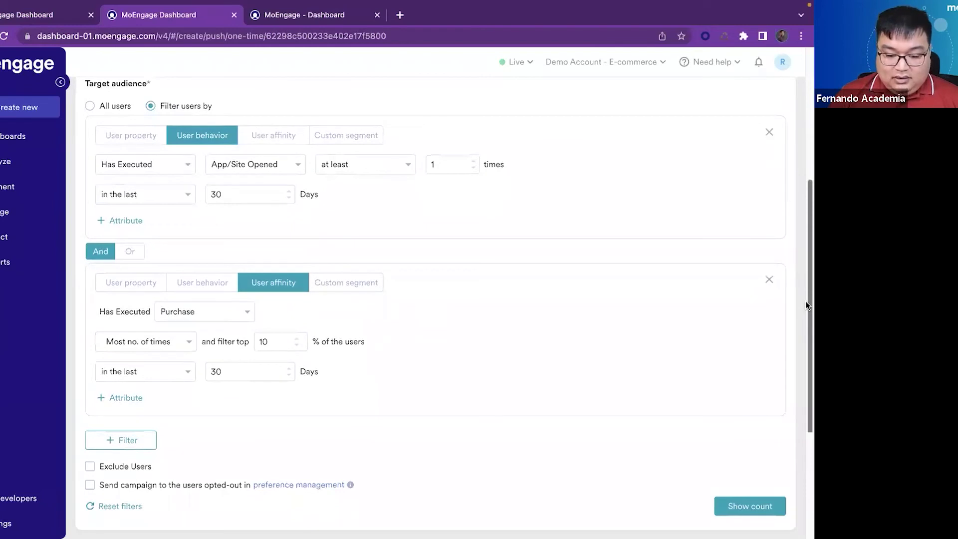
pyautogui.scroll(-3, 807, 305)
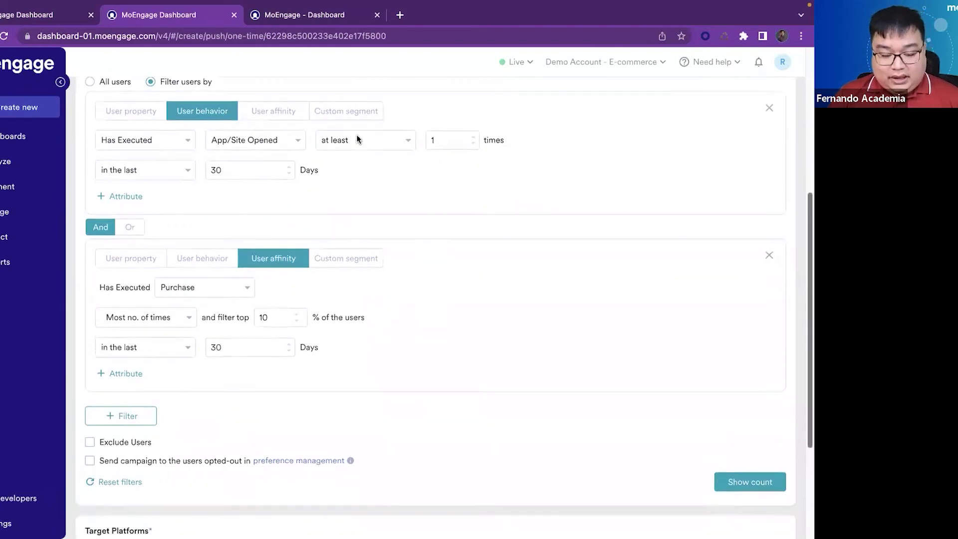
pyautogui.scroll(-1, 146, 247)
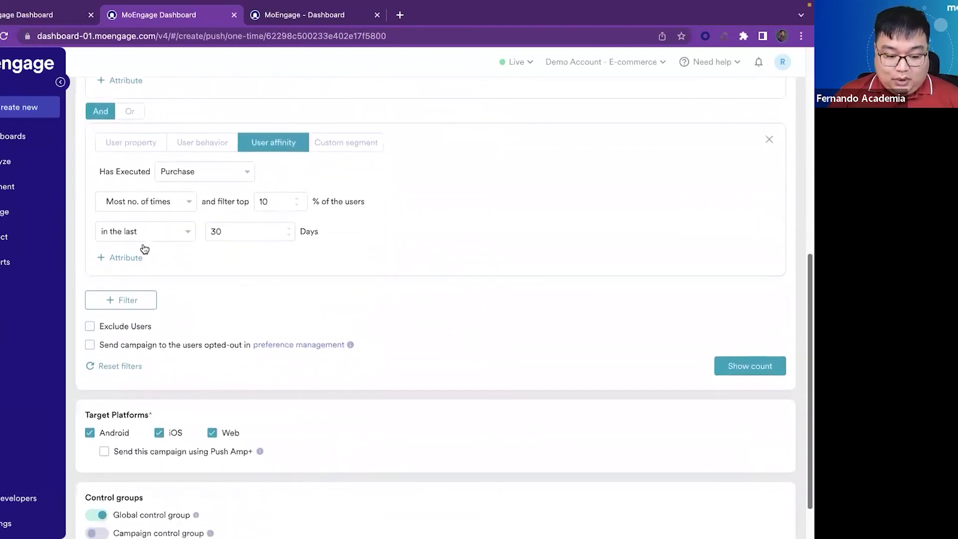
pyautogui.scroll(-2, 145, 248)
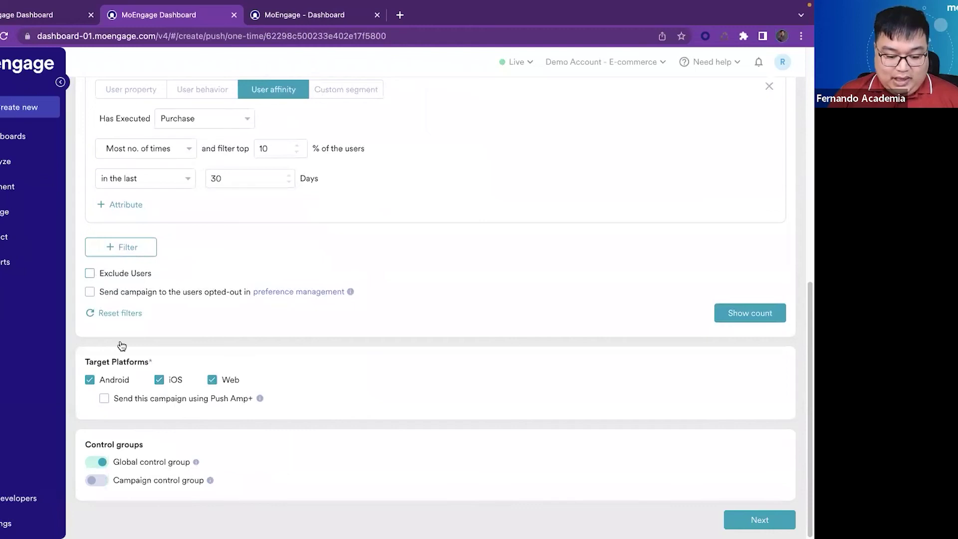
# - Enable user exclusion for the target audience and browse the user property attributes available for the exclusion filter
pyautogui.click(125, 273)
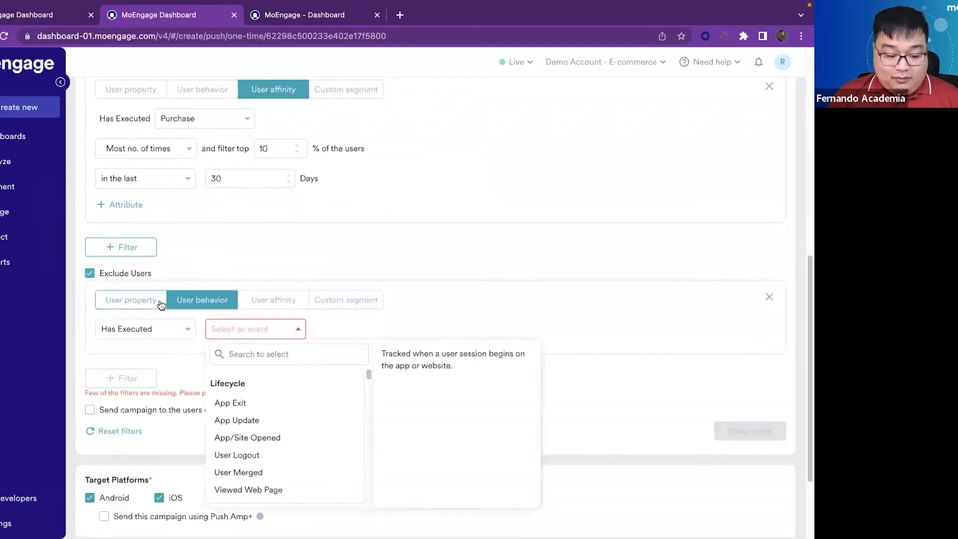
pyautogui.click(138, 305)
pyautogui.click(147, 331)
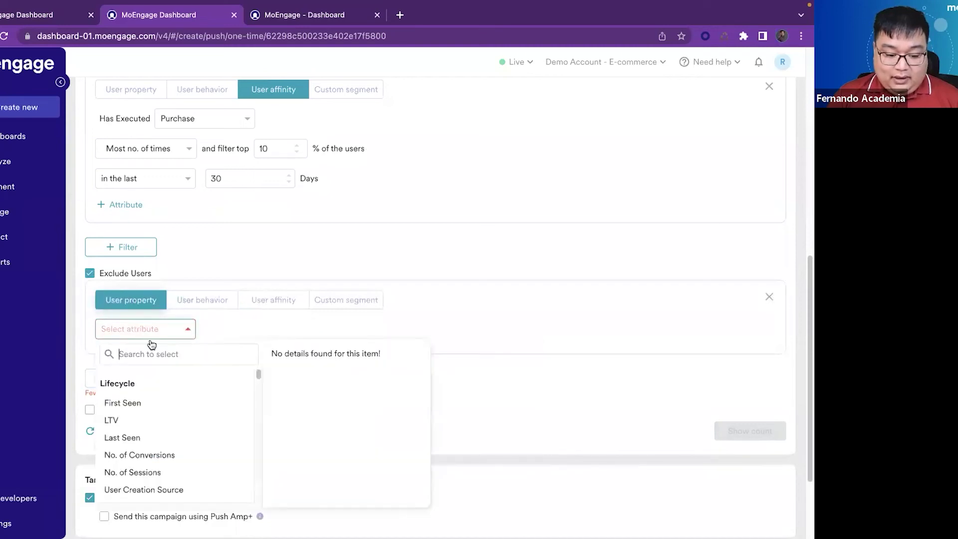
pyautogui.moveTo(259, 375); pyautogui.dragTo(251, 397)
pyautogui.scroll(-3, 251, 398)
pyautogui.scroll(-6, 251, 397)
pyautogui.scroll(-4, 247, 417)
pyautogui.scroll(-5, 244, 429)
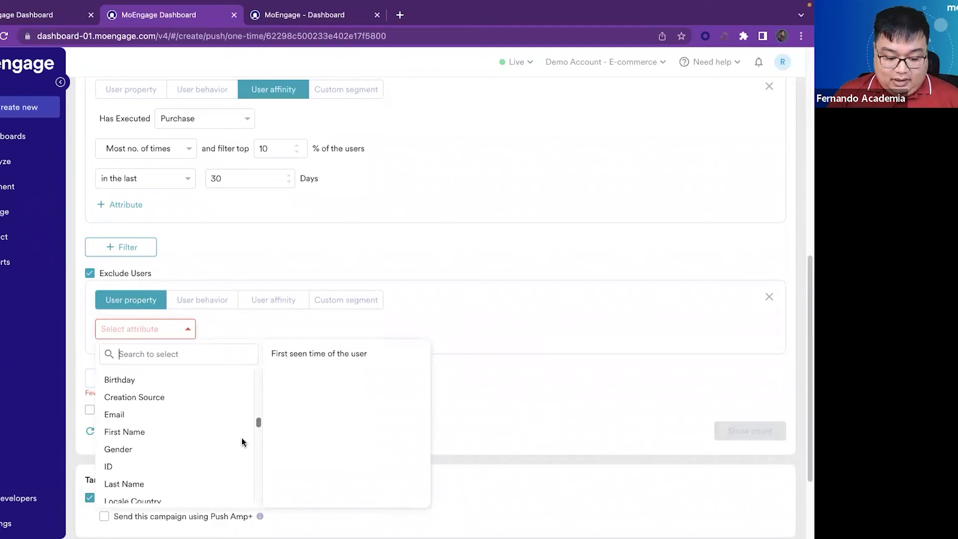
pyautogui.scroll(-5, 250, 399)
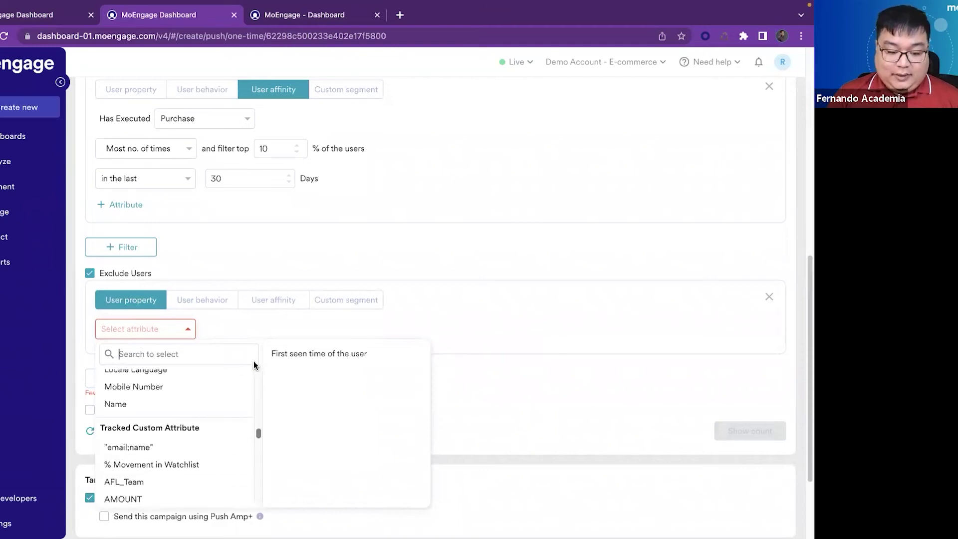
pyautogui.scroll(-3, 253, 361)
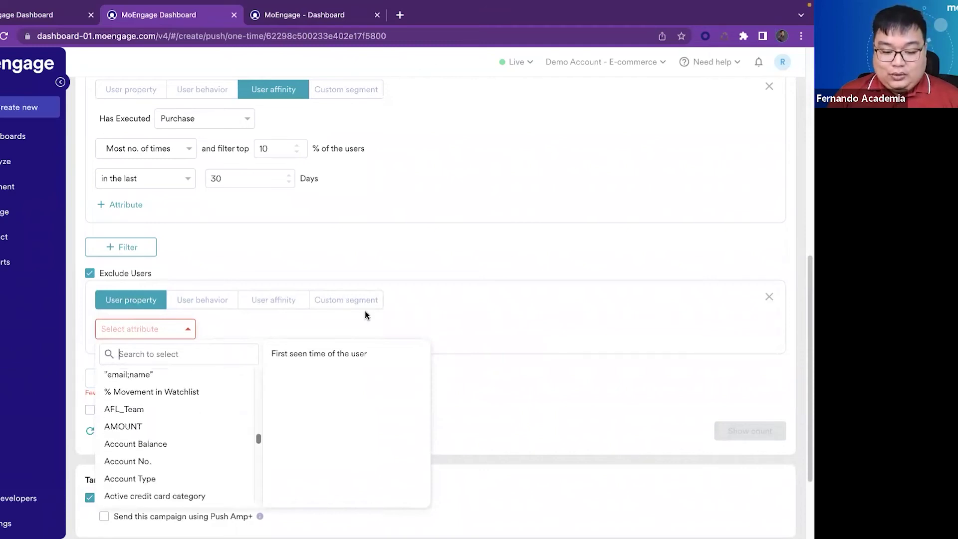
# - Base the exclusion filter on a custom segment and view the available segments without choosing one
pyautogui.click(352, 309)
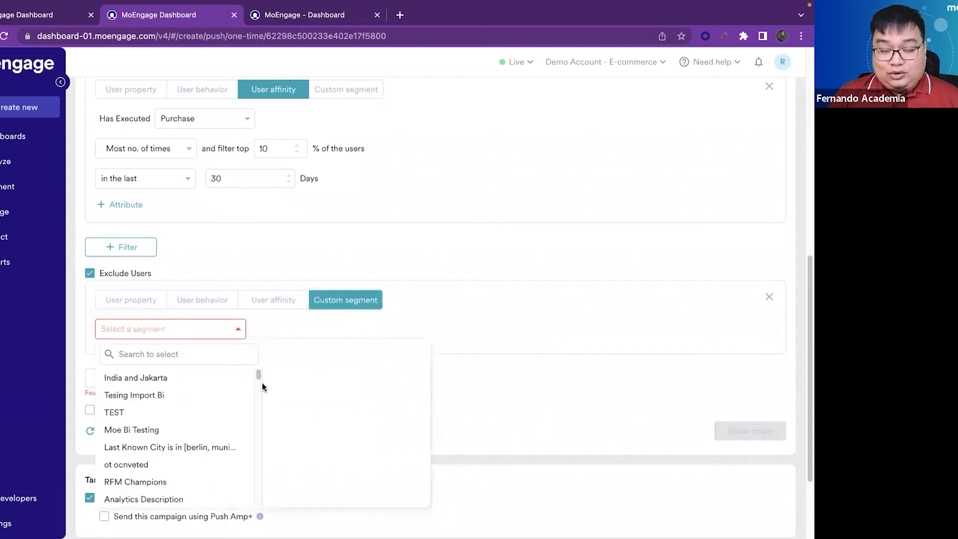
pyautogui.click(430, 314)
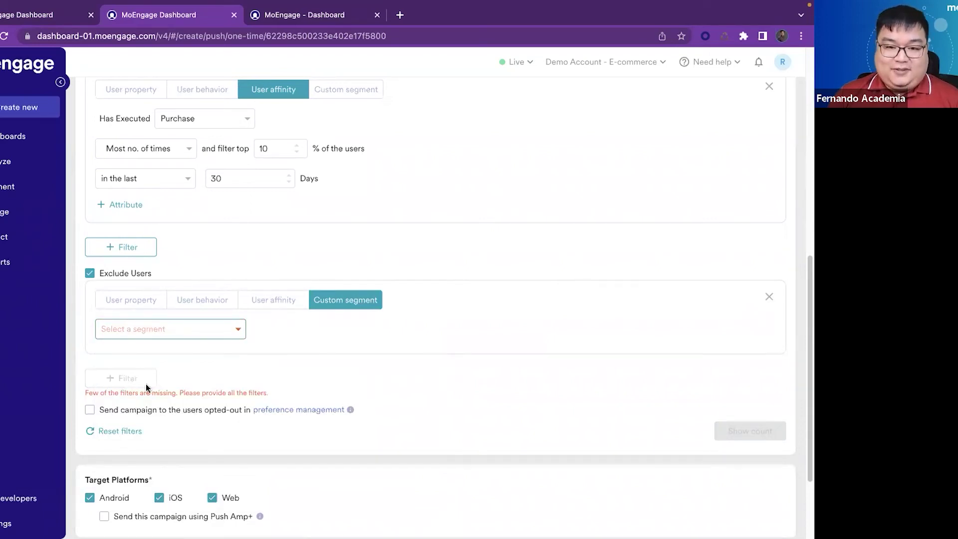
pyautogui.click(150, 329)
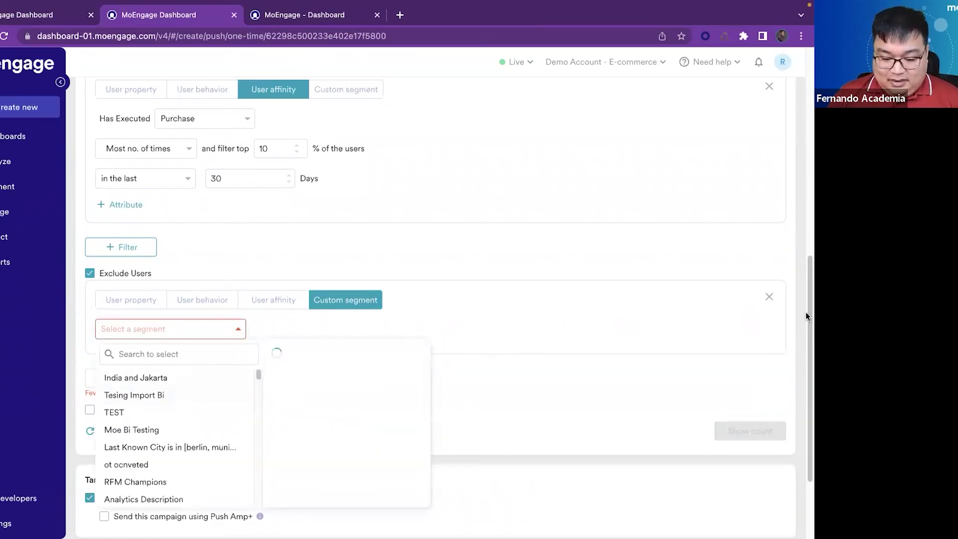
pyautogui.click(802, 381)
pyautogui.scroll(-3, 159, 355)
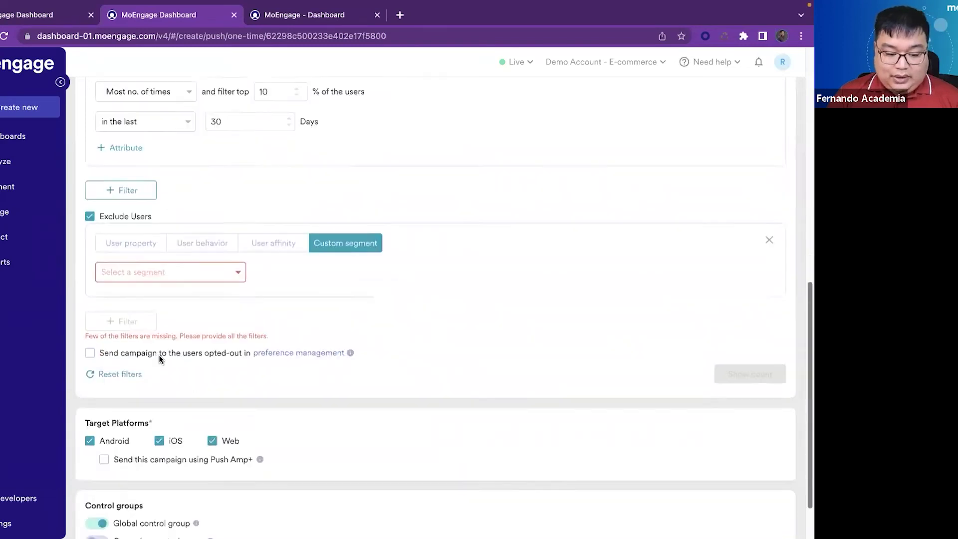
# - Remove the unfinished custom segment exclusion from the target audience
pyautogui.scroll(-1, 92, 351)
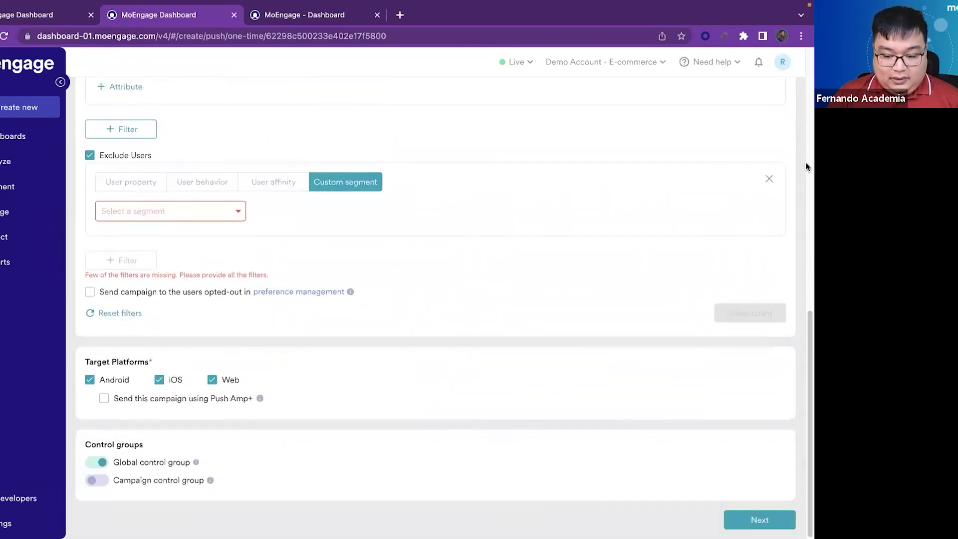
pyautogui.click(769, 179)
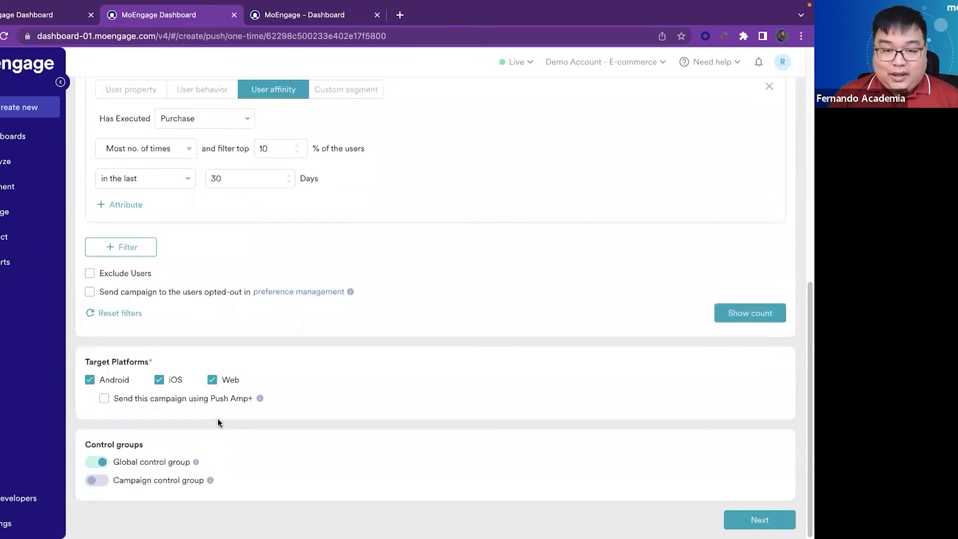
# - Try out the campaign control group option by turning it on and back off
pyautogui.moveTo(210, 480)
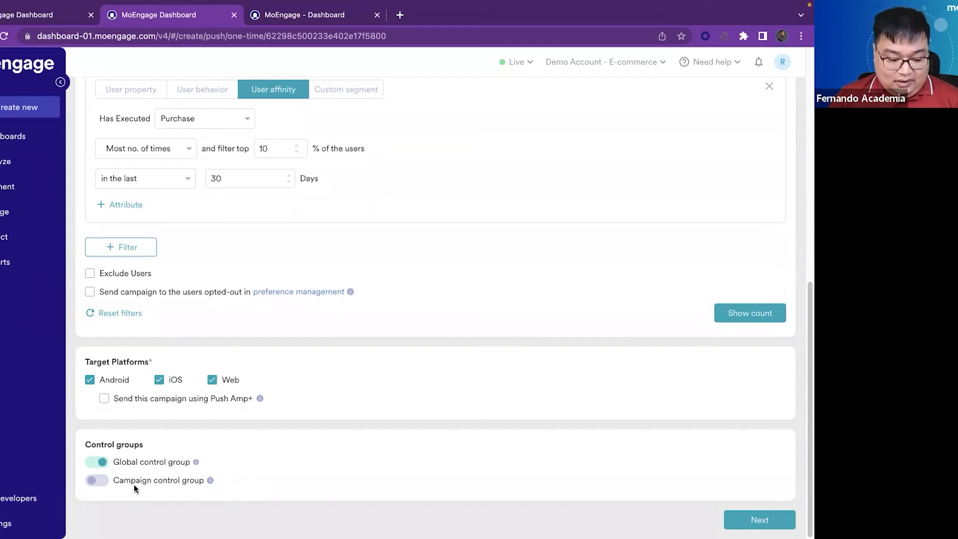
pyautogui.click(95, 481)
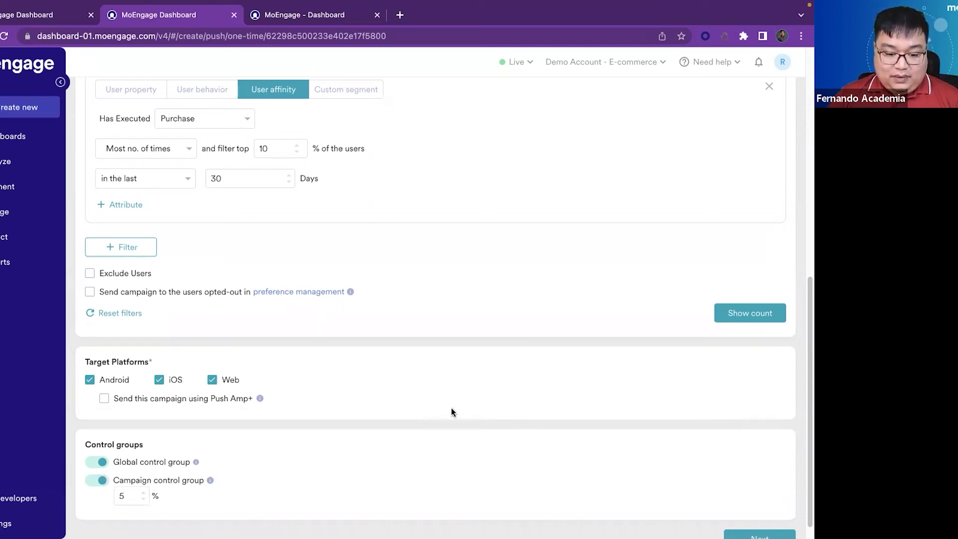
pyautogui.scroll(2, 799, 250)
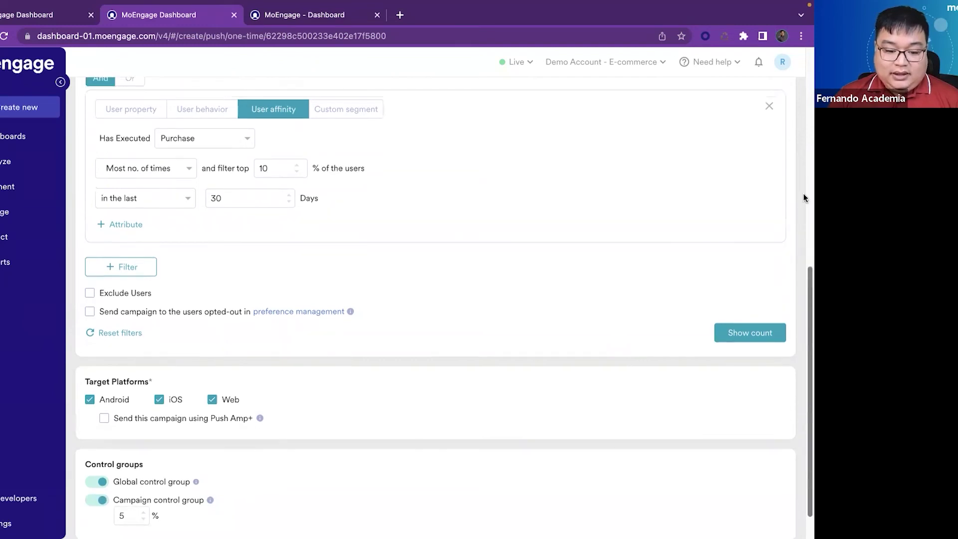
pyautogui.scroll(3, 404, 156)
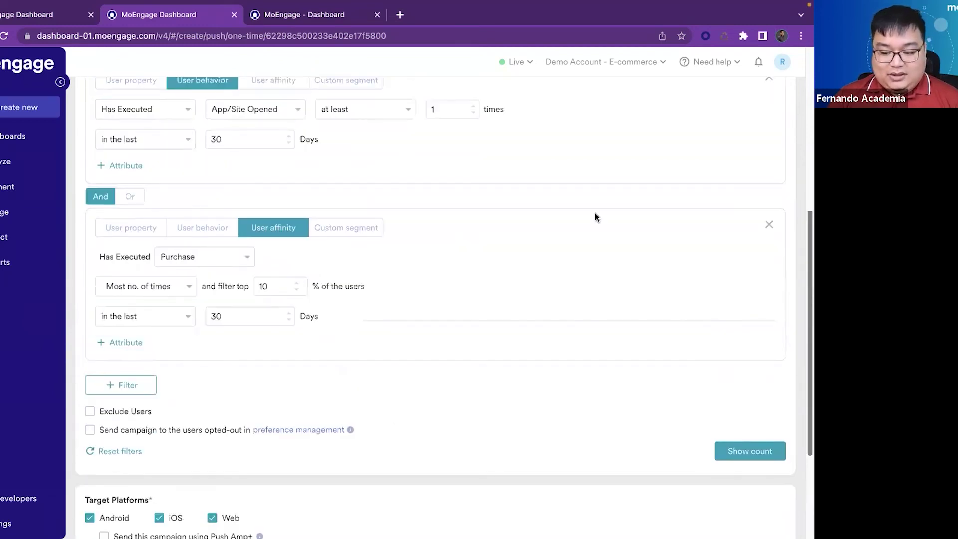
pyautogui.scroll(3, 699, 280)
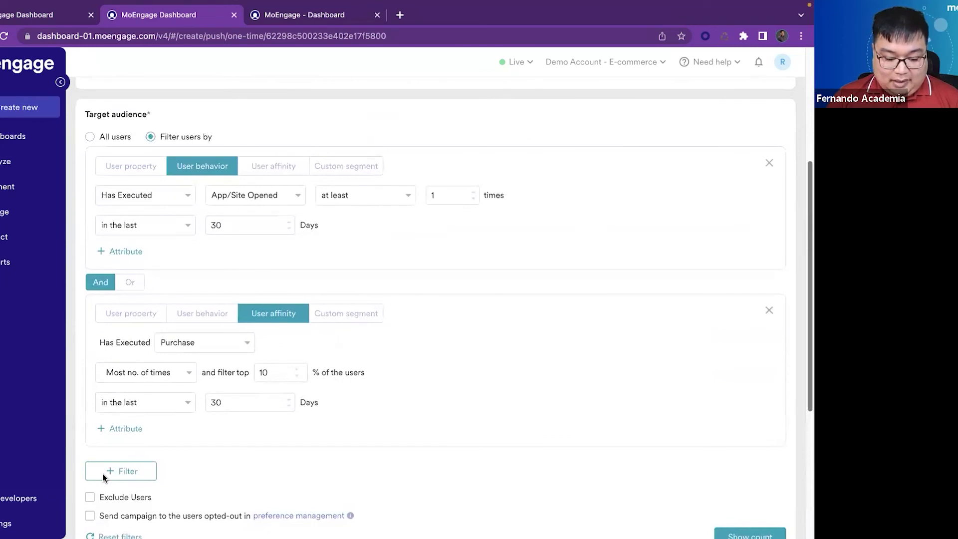
pyautogui.scroll(-4, 103, 474)
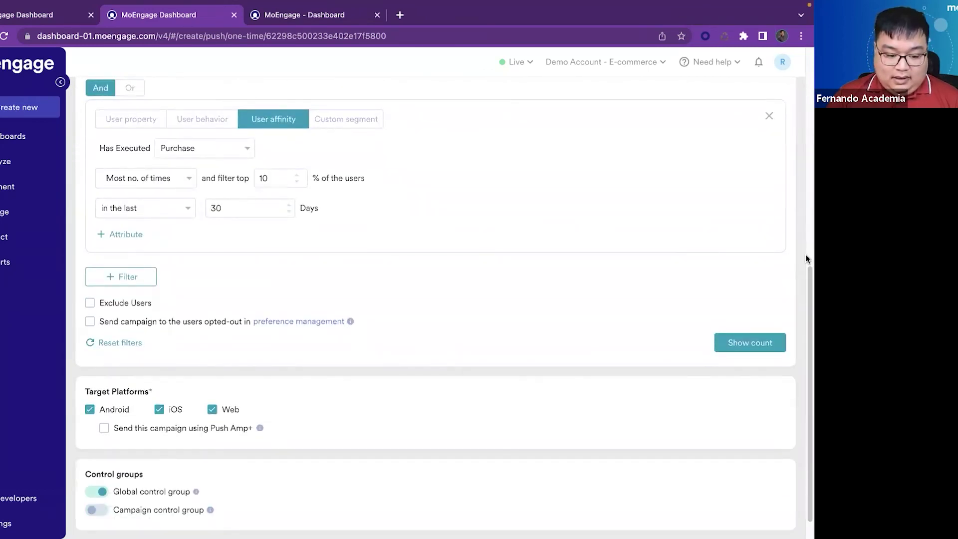
# - Review the campaign tag and target audience filters, and proceed to the Content stage
pyautogui.scroll(4, 806, 237)
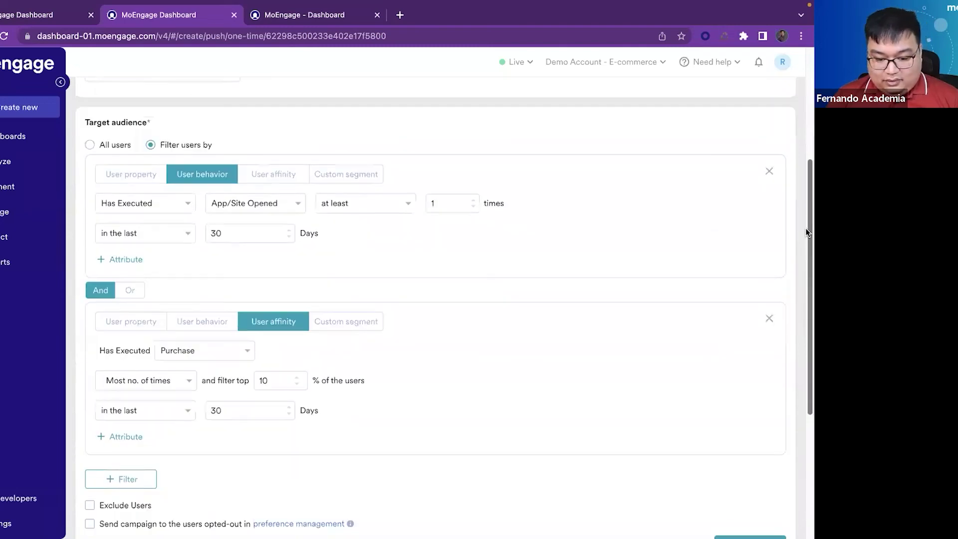
pyautogui.scroll(3, 808, 233)
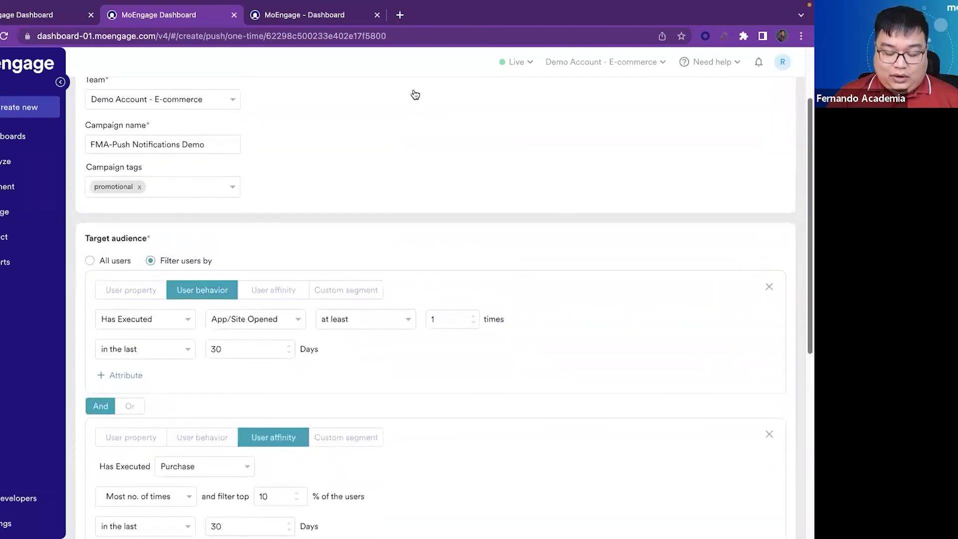
pyautogui.scroll(2, 414, 92)
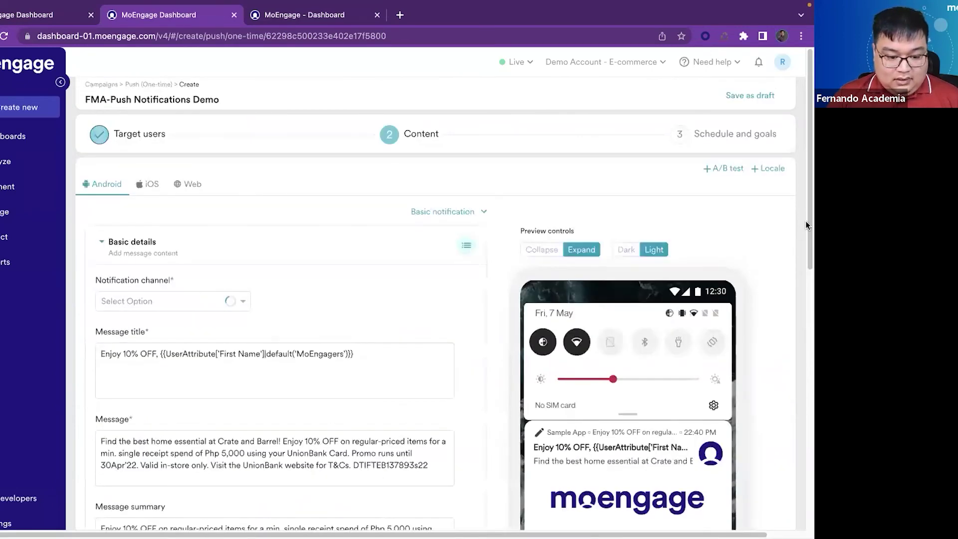
# - Examine the Android notification's basic details, including its notification channel, message title, message, summary and image
pyautogui.scroll(-2, 133, 101)
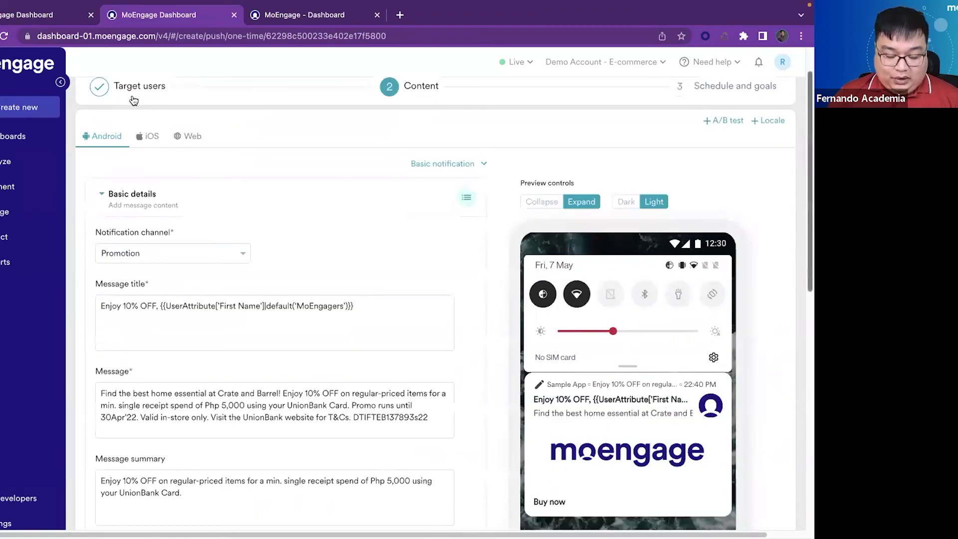
pyautogui.scroll(-1, 125, 105)
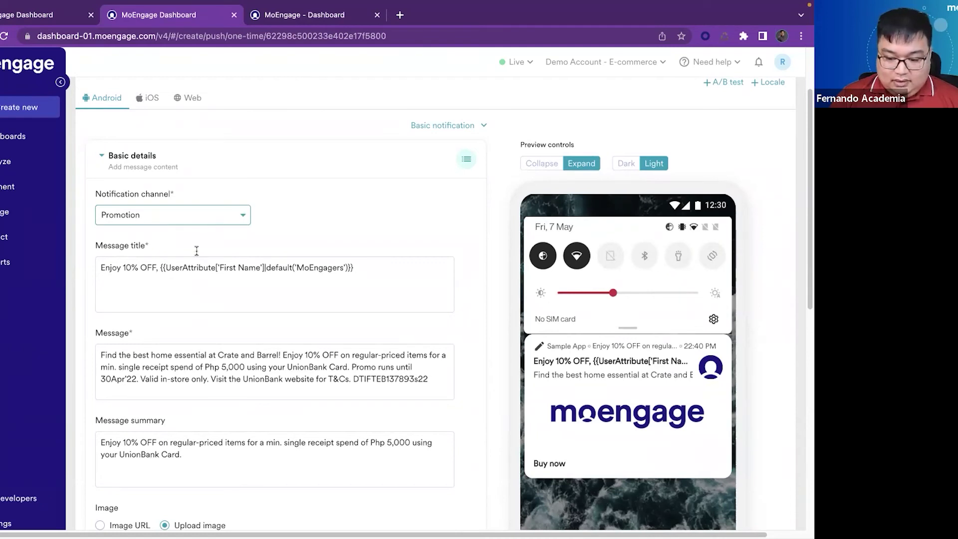
pyautogui.scroll(-1, 806, 230)
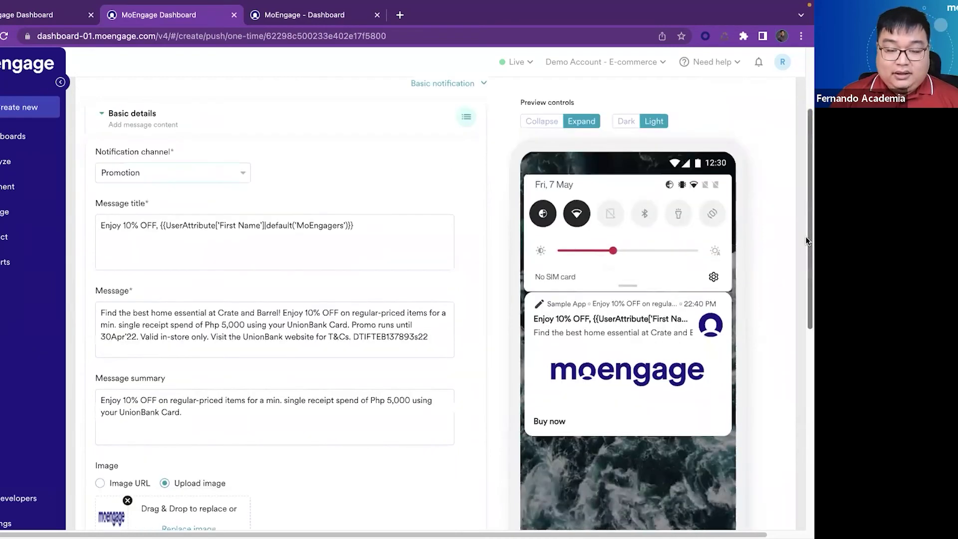
pyautogui.scroll(-2, 806, 235)
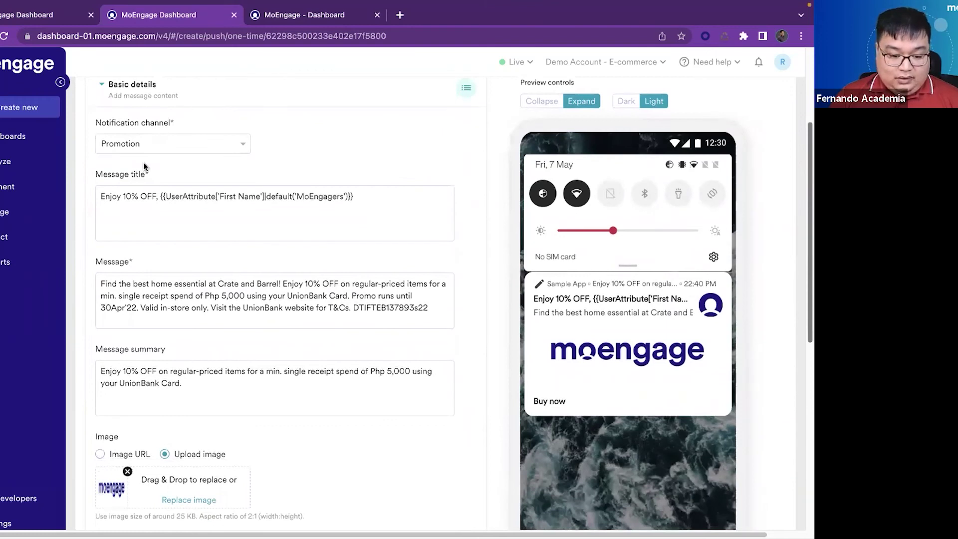
pyautogui.scroll(-1, 150, 161)
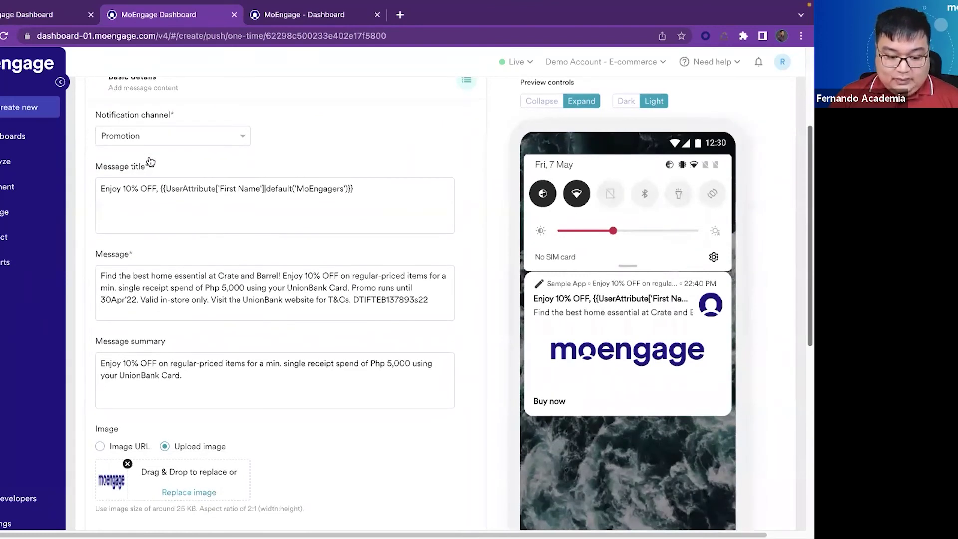
pyautogui.scroll(1, 151, 161)
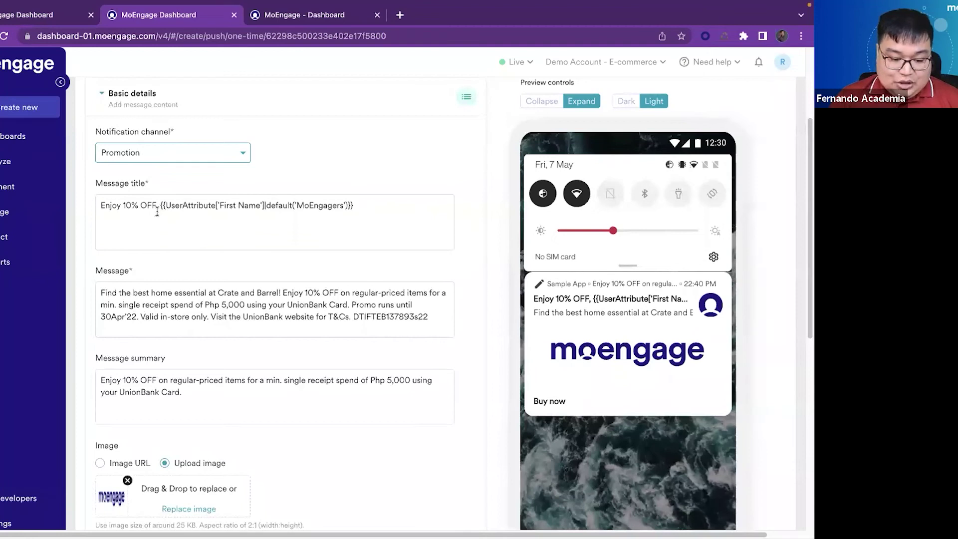
# - Delete the First Name personalization from the message title, keeping the text "Enjoy 10% OFF,"
pyautogui.click(157, 212)
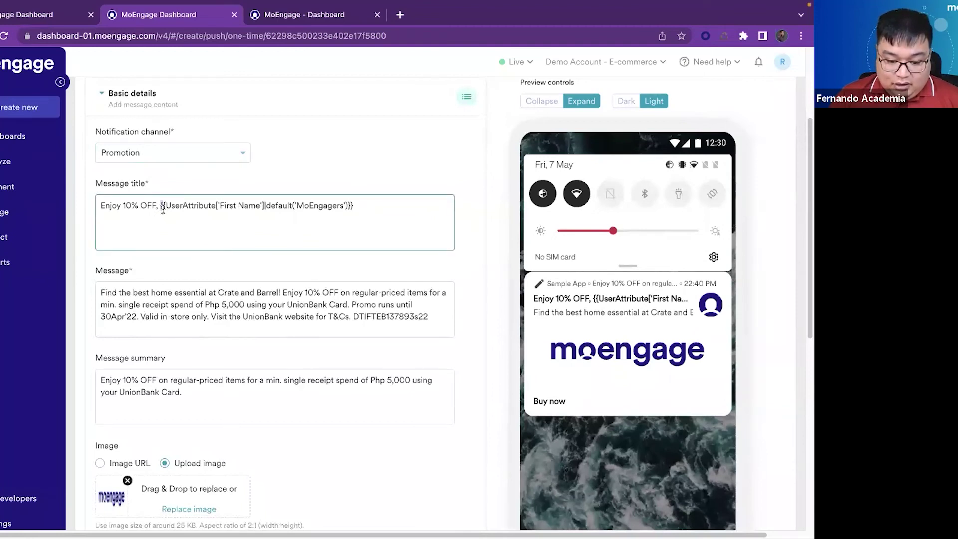
pyautogui.keyDown('shift'); pyautogui.click(375, 209); pyautogui.keyUp('shift')
pyautogui.press('BackSpace')
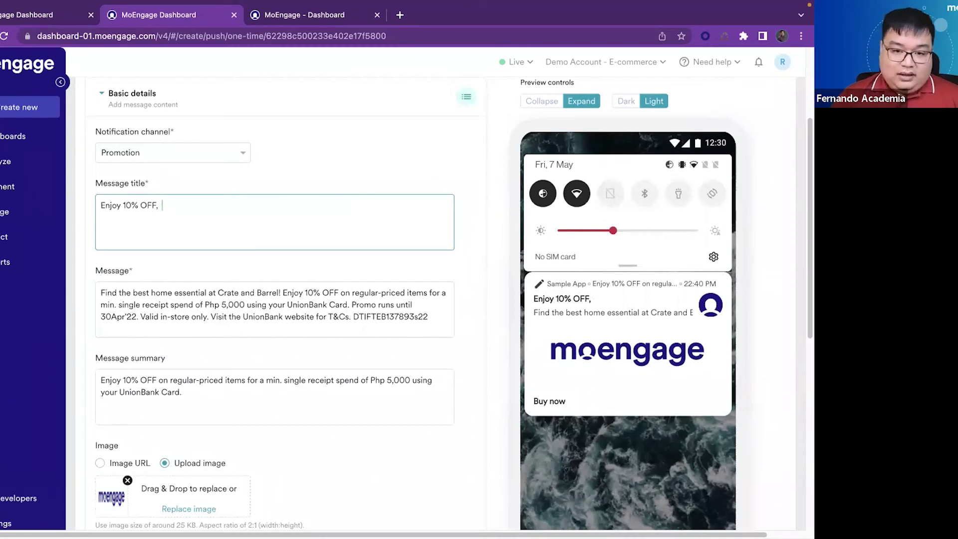
# - Personalize the message title with the First Name user attribute, using the replacement text MoEngagers as the fallback
pyautogui.write('@')
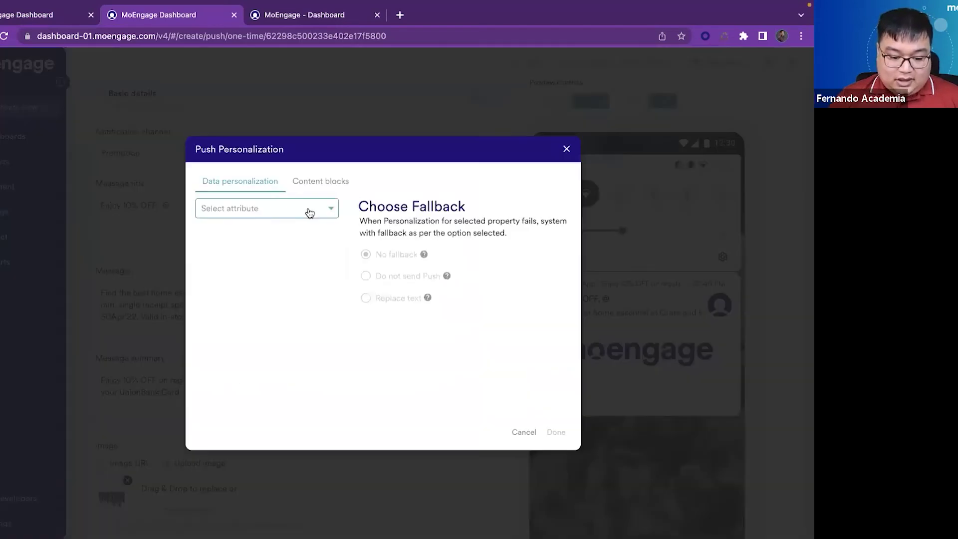
pyautogui.click(309, 213)
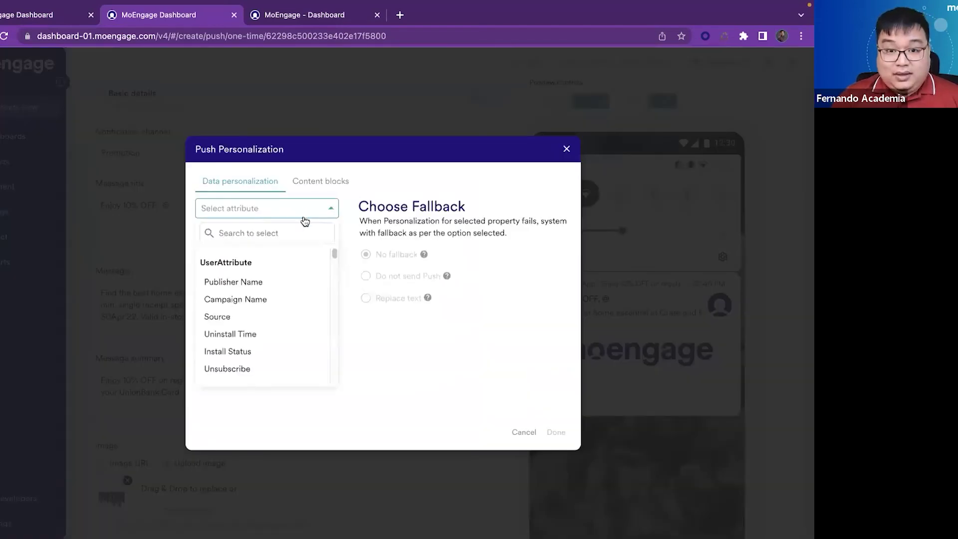
pyautogui.write('firs')
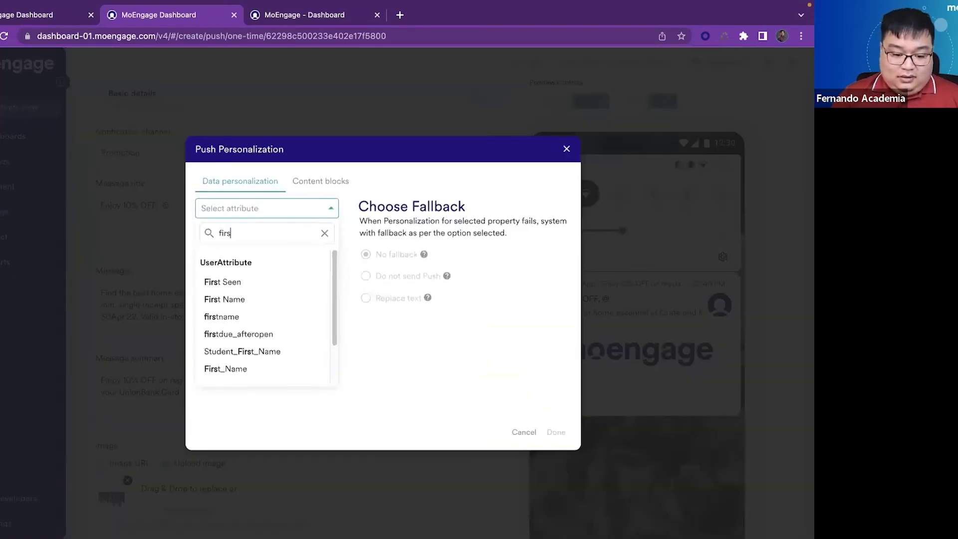
pyautogui.click(240, 301)
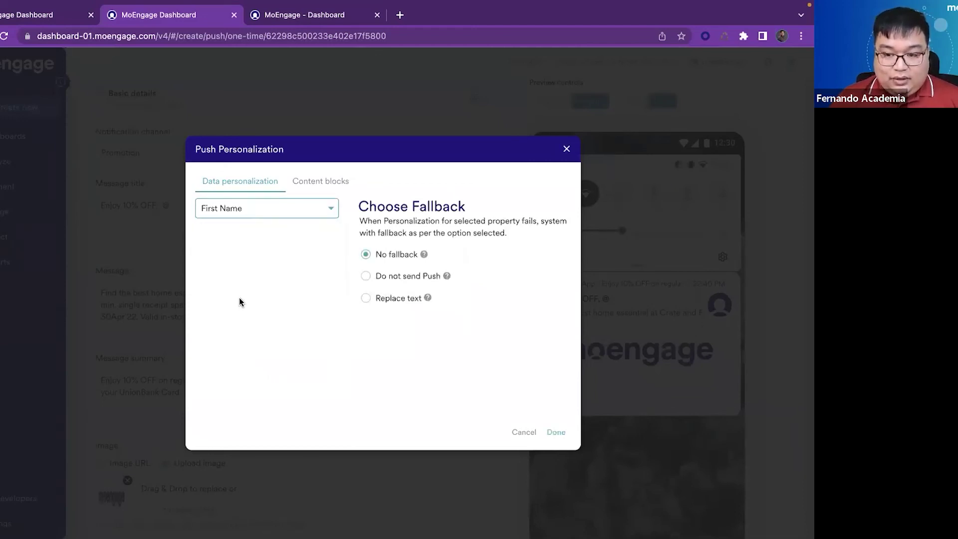
pyautogui.click(389, 299)
pyautogui.click(392, 322)
pyautogui.write('Mo')
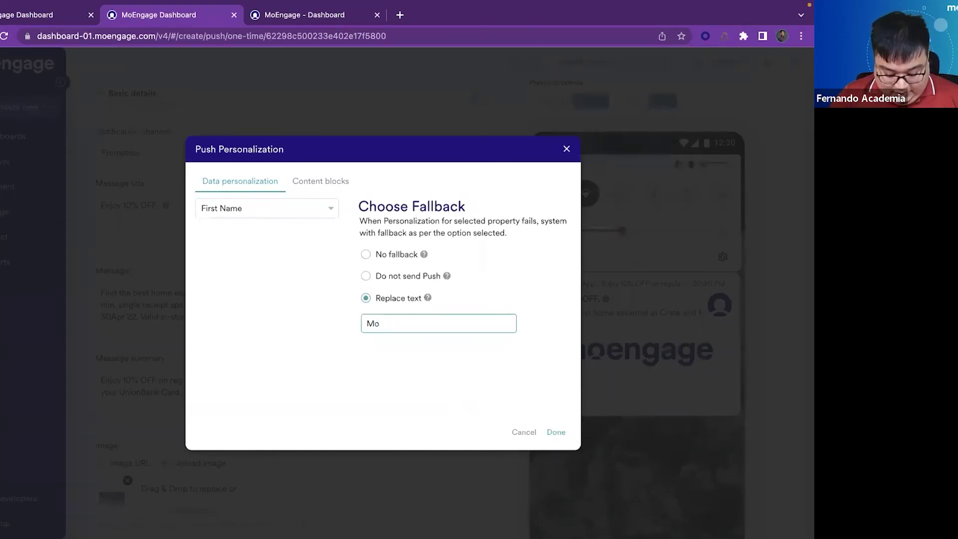
pyautogui.write('Engagers')
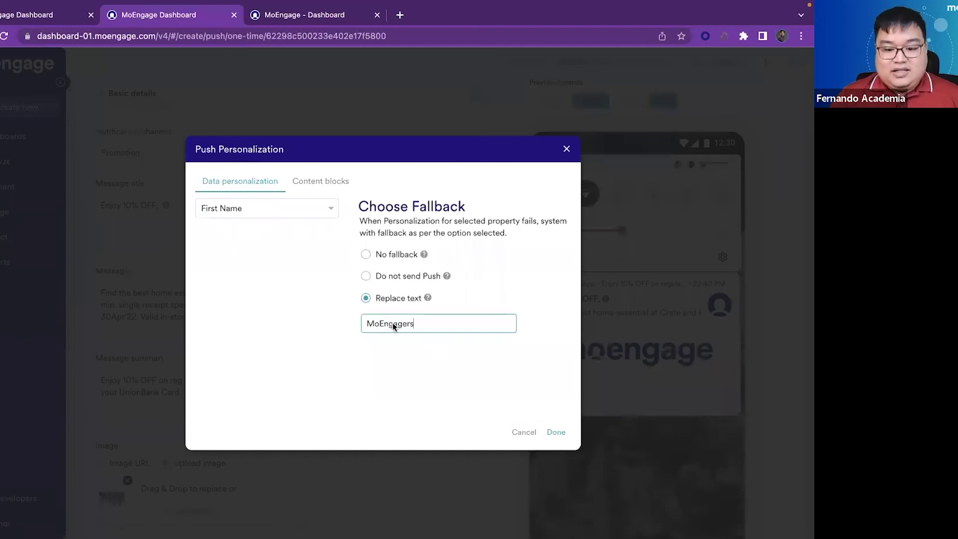
pyautogui.click(558, 433)
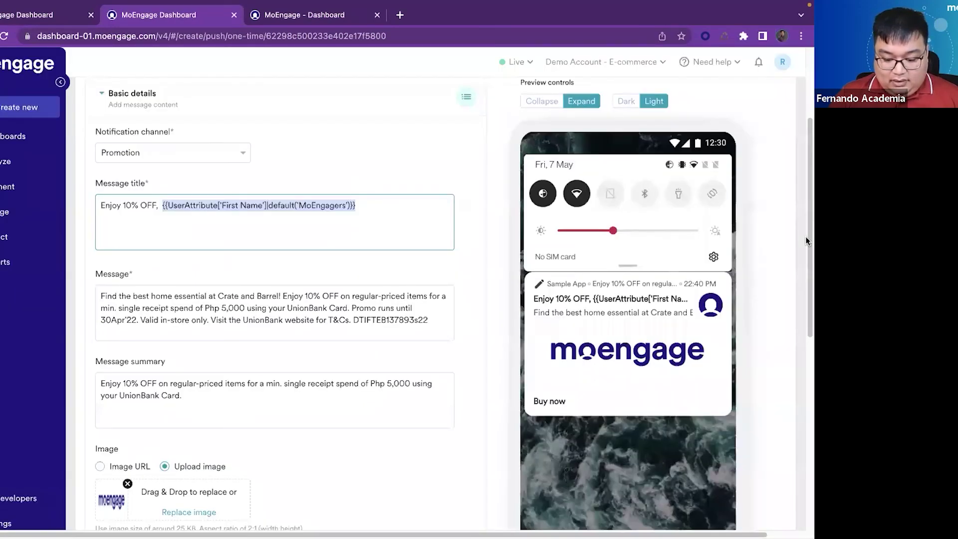
# - Show the personalized Android preview and check how the message title displays, along with the image and default click action
pyautogui.scroll(-3, 805, 357)
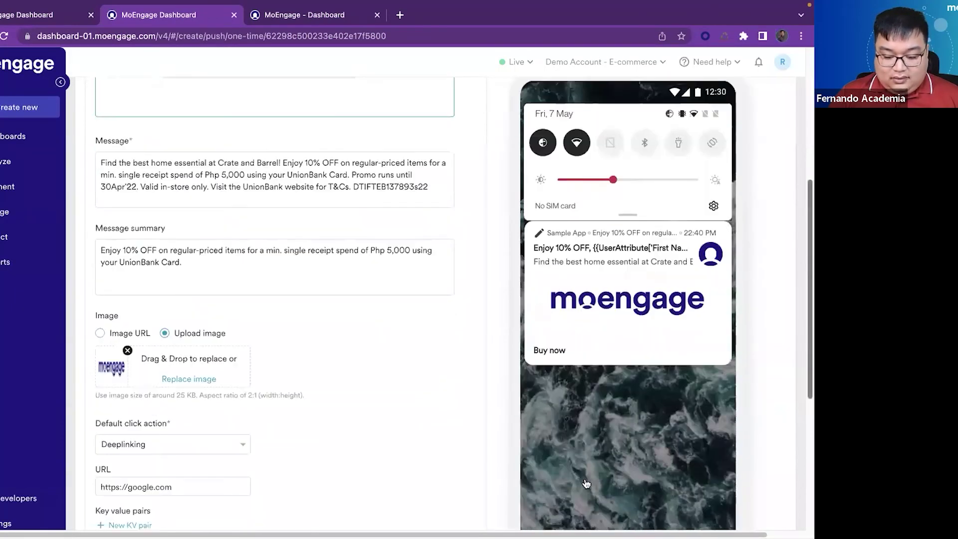
pyautogui.scroll(-4, 805, 388)
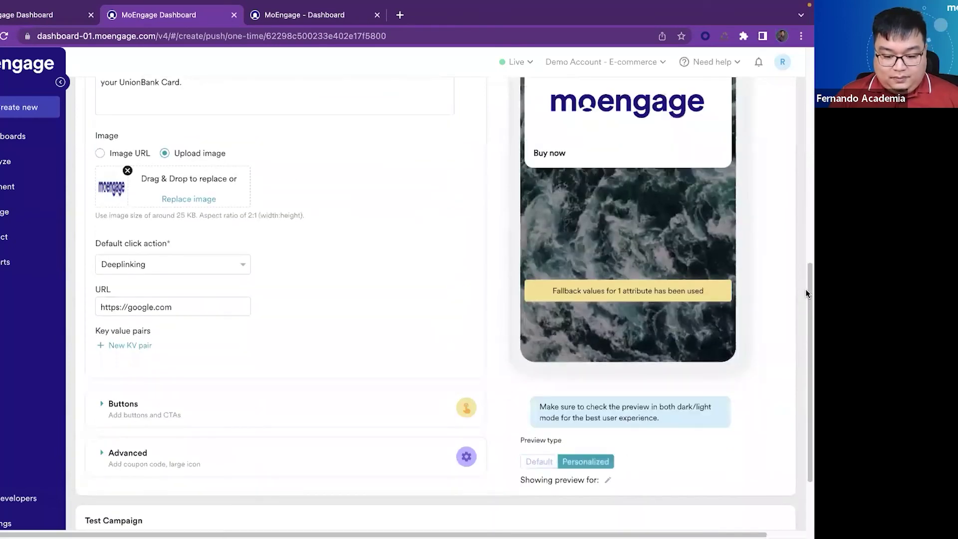
pyautogui.scroll(2, 104, 139)
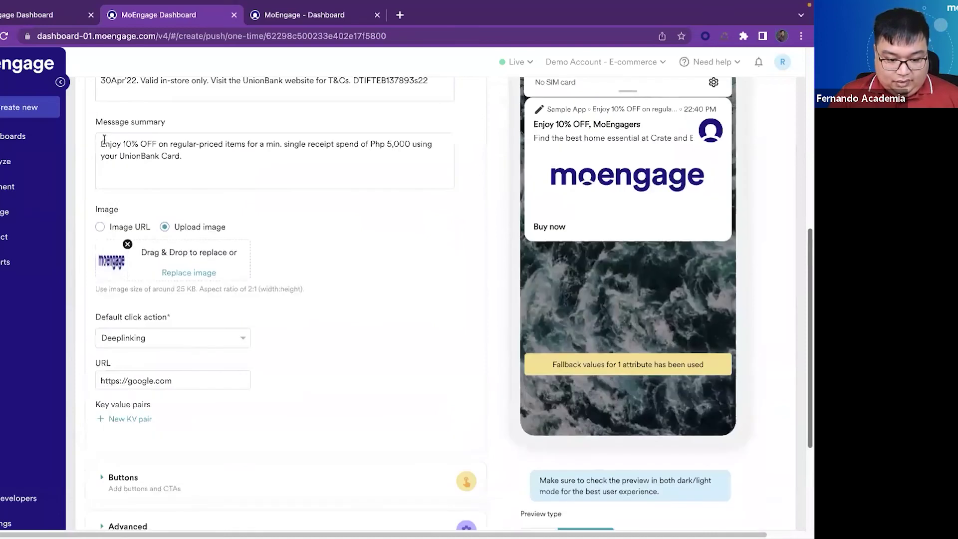
pyautogui.scroll(3, 599, 271)
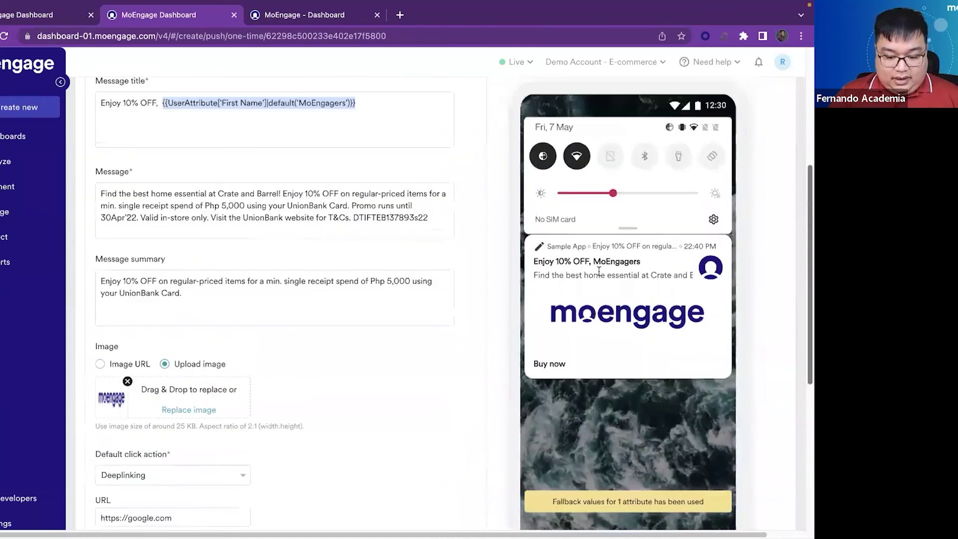
pyautogui.scroll(1, 645, 271)
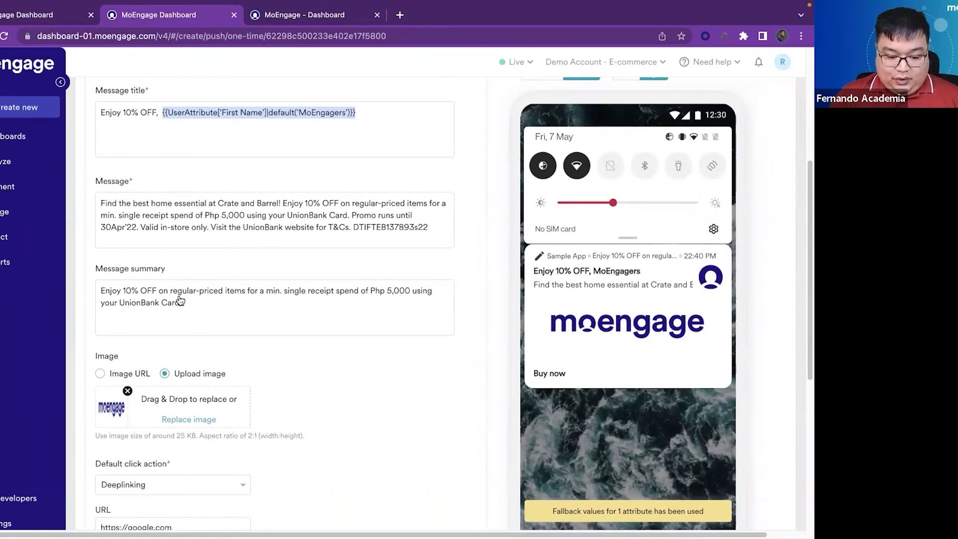
# - Examine the Android notification's Buttons settings and its Advanced options for coupon code and large icon
pyautogui.scroll(-10, 211, 326)
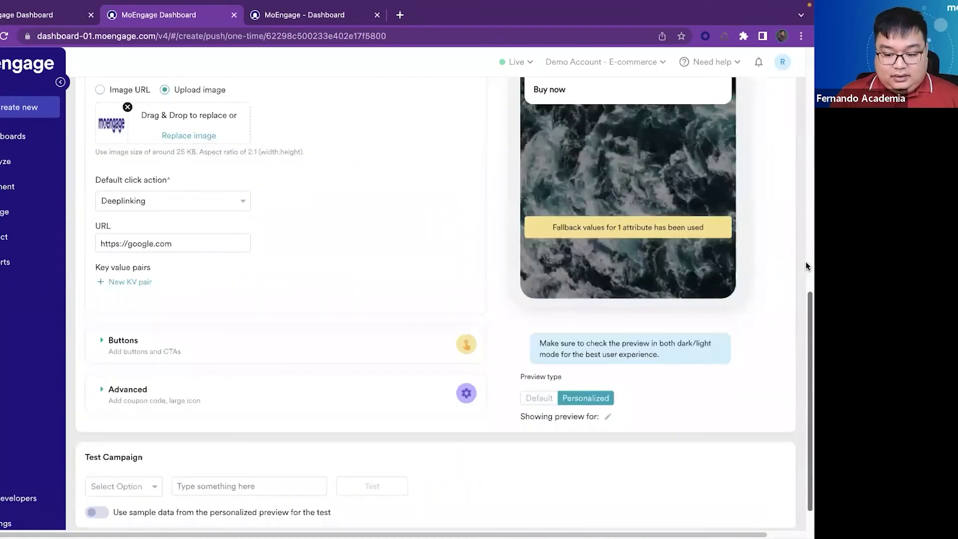
pyautogui.moveTo(806, 262); pyautogui.dragTo(806, 283)
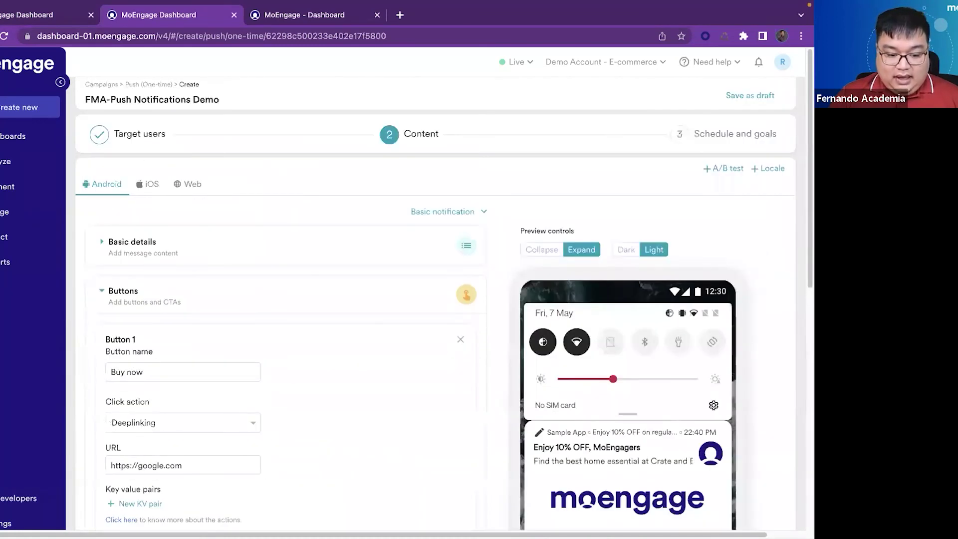
pyautogui.scroll(-3, 325, 161)
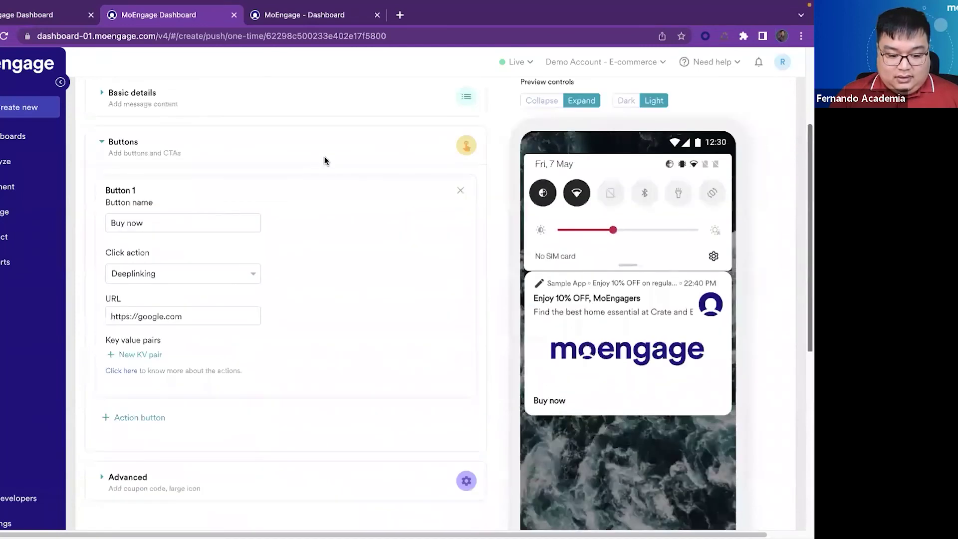
pyautogui.scroll(-2, 167, 306)
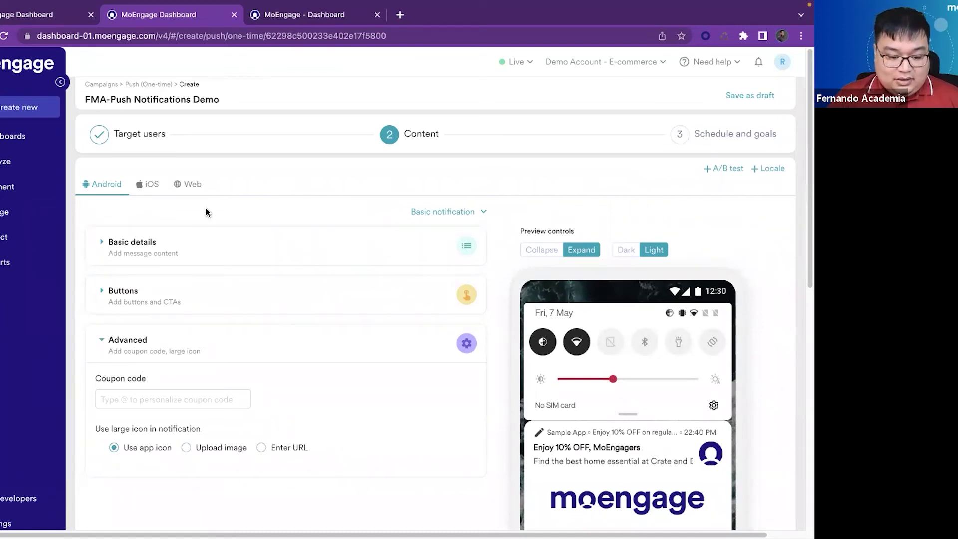
# - Examine the iOS notification content, including title, subtitle, message, rich media, default click action and the collapsed Buttons and Advanced sections
pyautogui.click(129, 196)
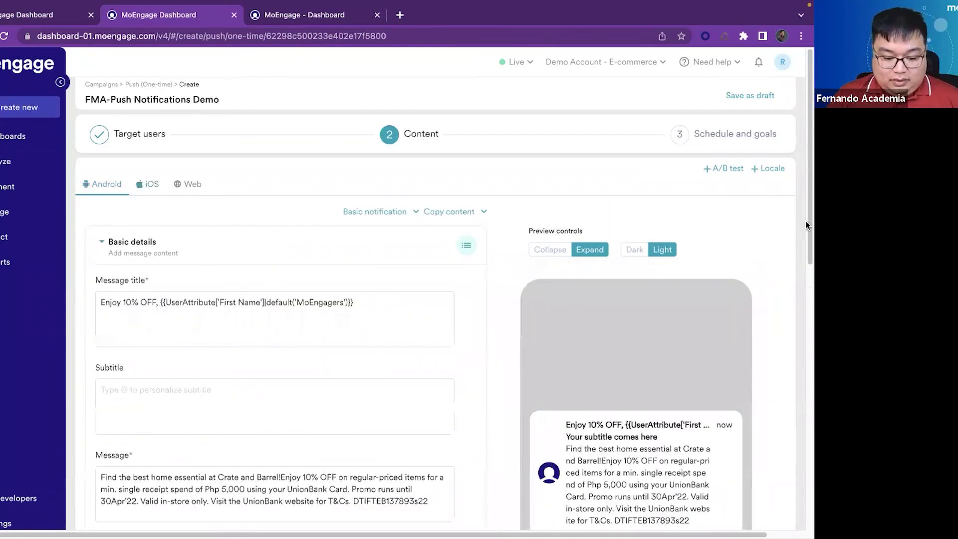
pyautogui.scroll(-1, 806, 350)
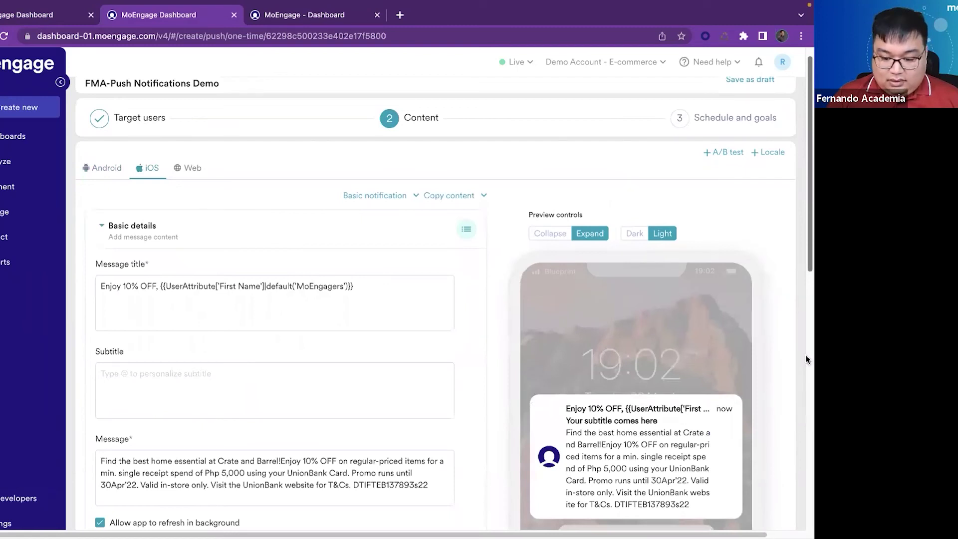
pyautogui.scroll(-3, 214, 311)
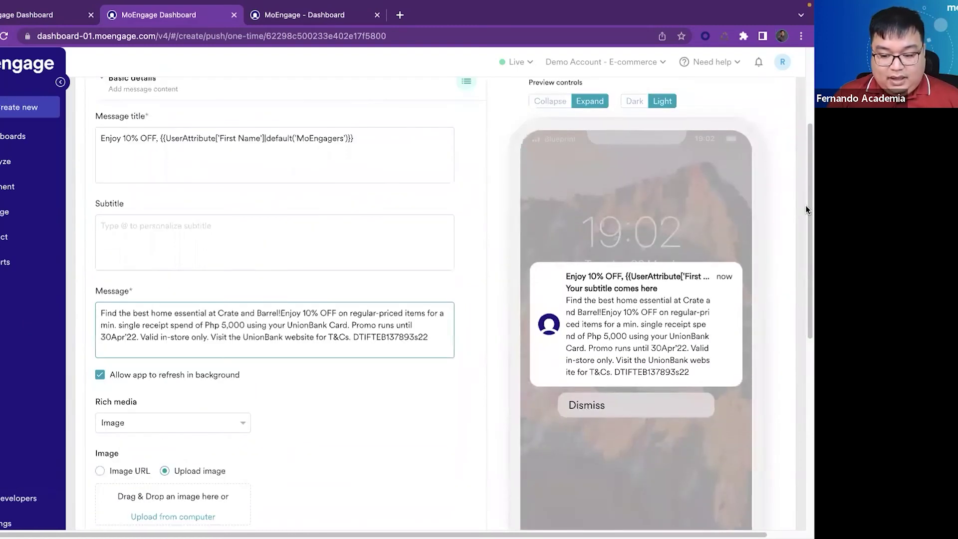
pyautogui.click(784, 400)
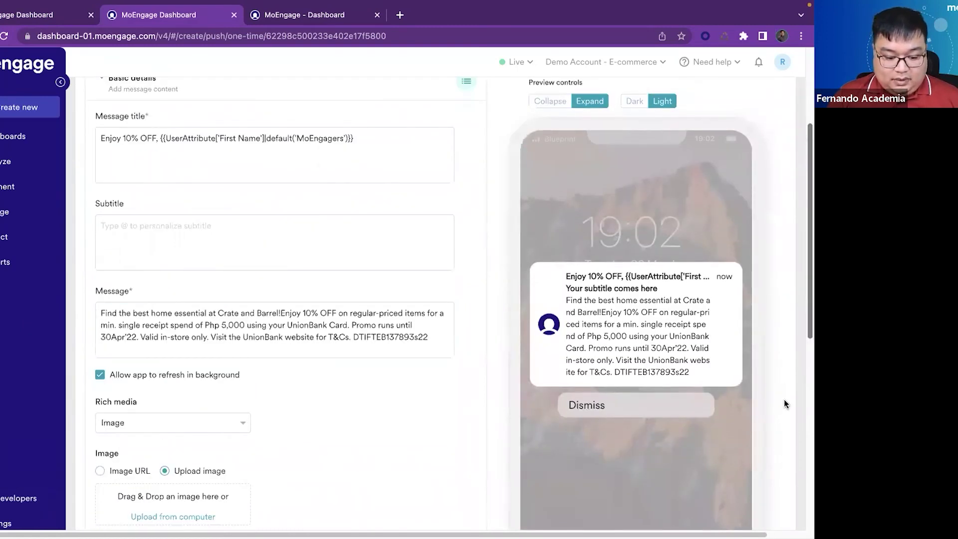
pyautogui.scroll(-7, 781, 240)
pyautogui.scroll(1, 780, 195)
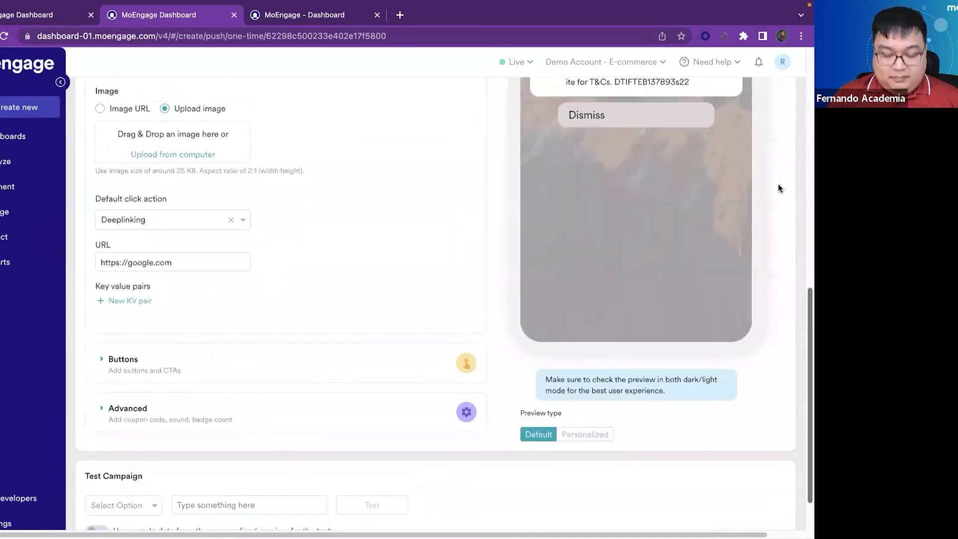
pyautogui.scroll(8, 194, 147)
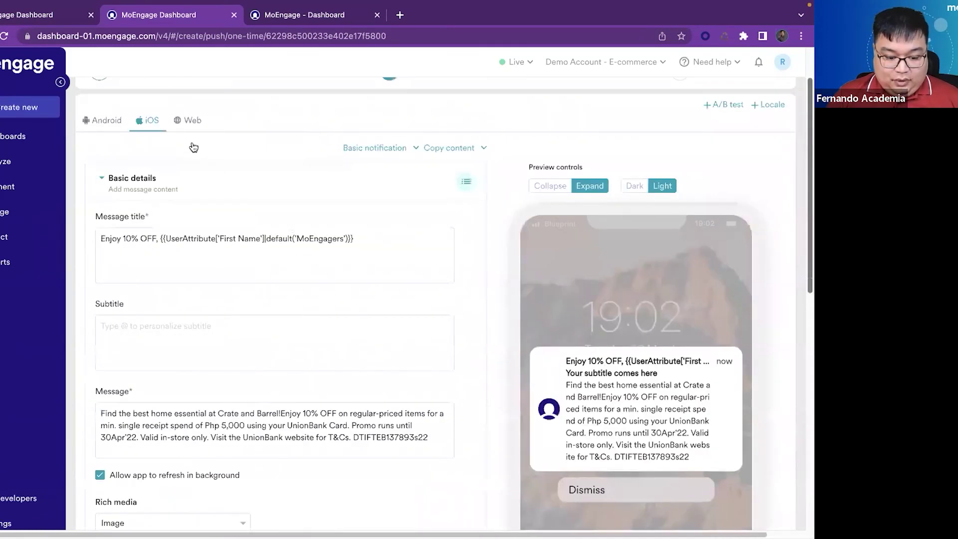
# - Examine the Web notification content, including title, message, redirect URL, image options, preview and test campaign section
pyautogui.scroll(1, 253, 327)
pyautogui.click(193, 145)
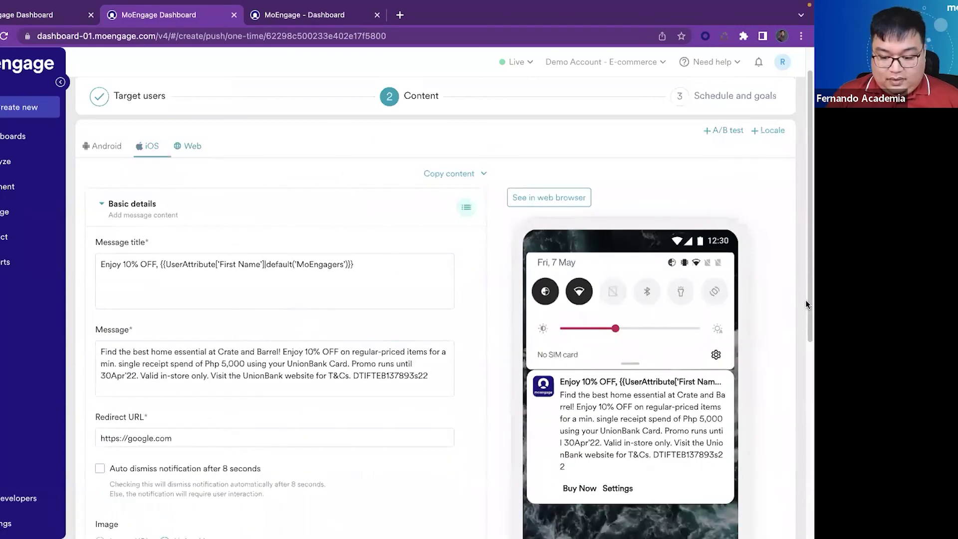
pyautogui.scroll(-1, 806, 318)
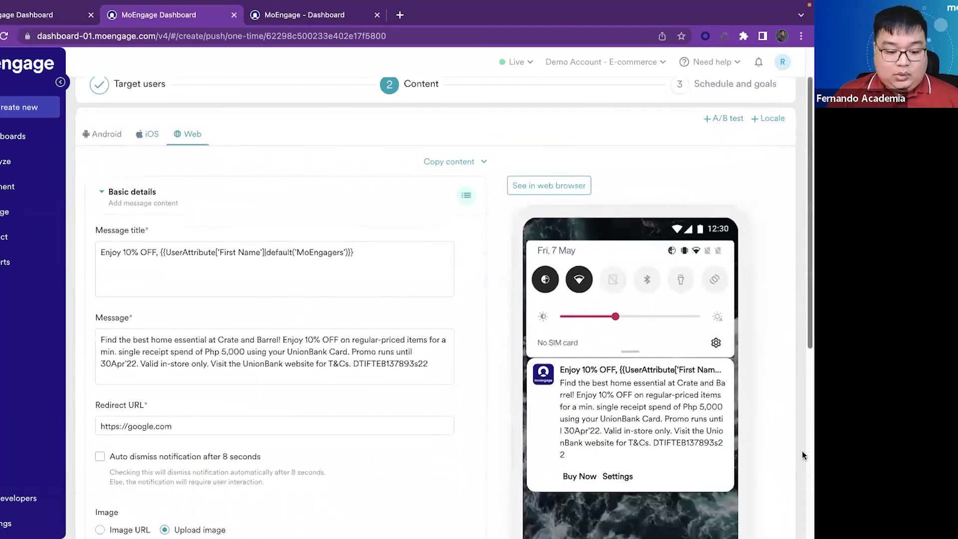
pyautogui.scroll(-5, 793, 456)
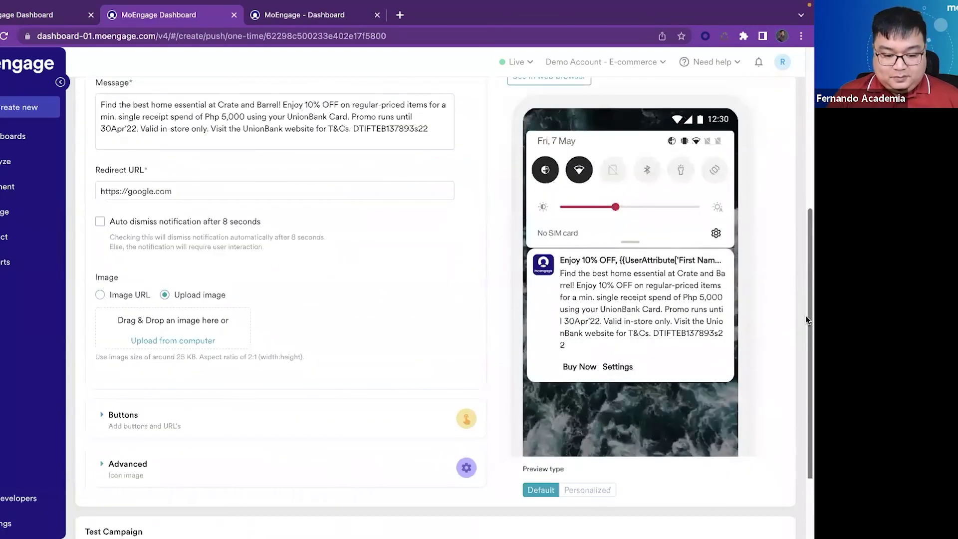
pyautogui.scroll(-2, 805, 267)
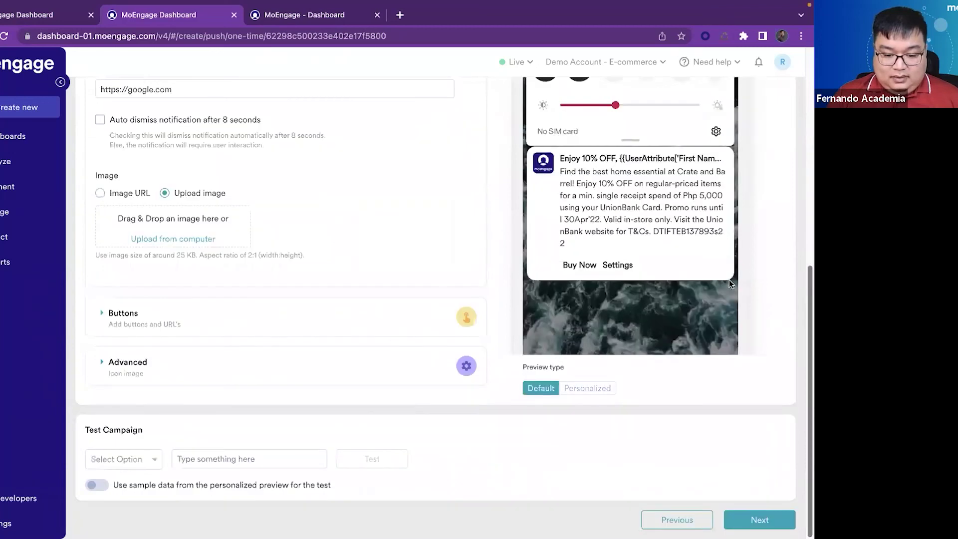
pyautogui.scroll(5, 720, 172)
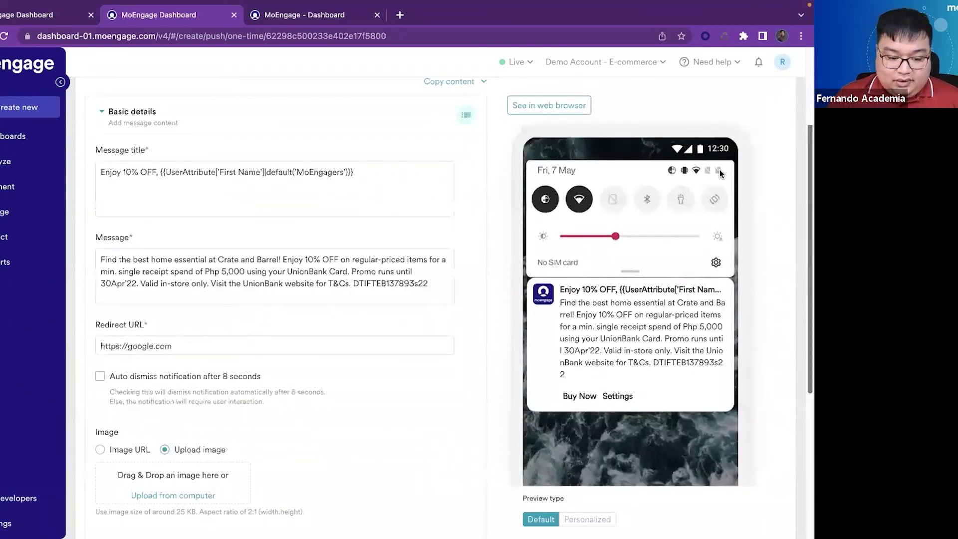
pyautogui.scroll(3, 720, 172)
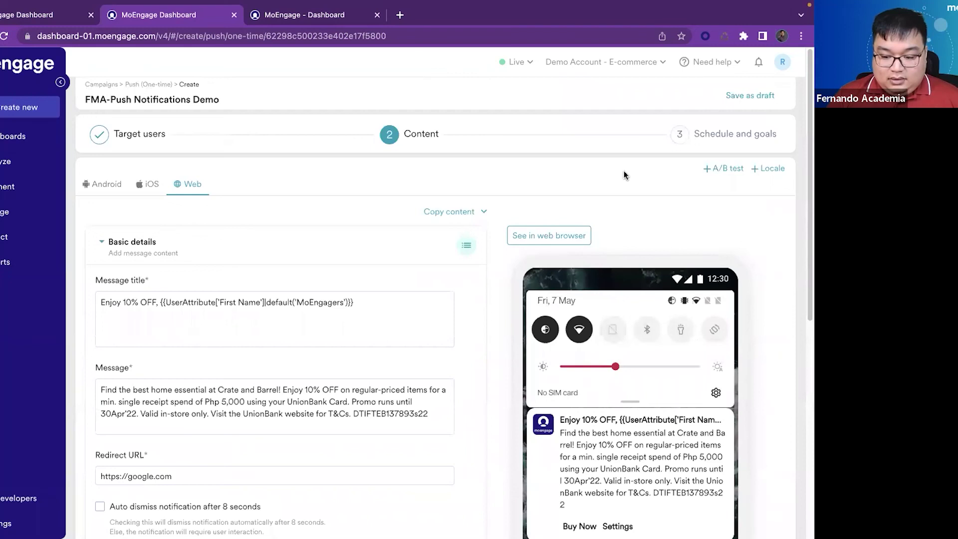
# - Add a new blank A/B test variation and check which platforms its Web content can be copied from
pyautogui.click(726, 169)
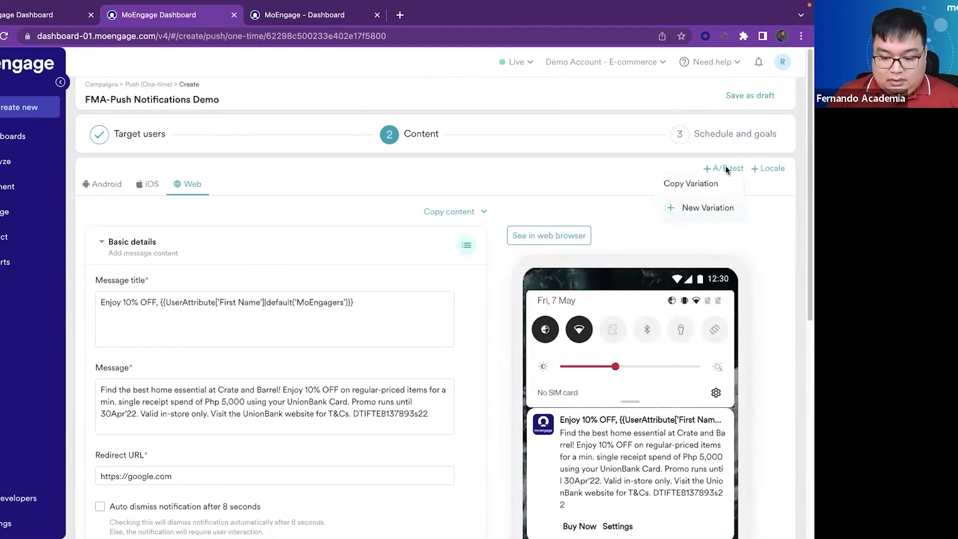
pyautogui.click(693, 208)
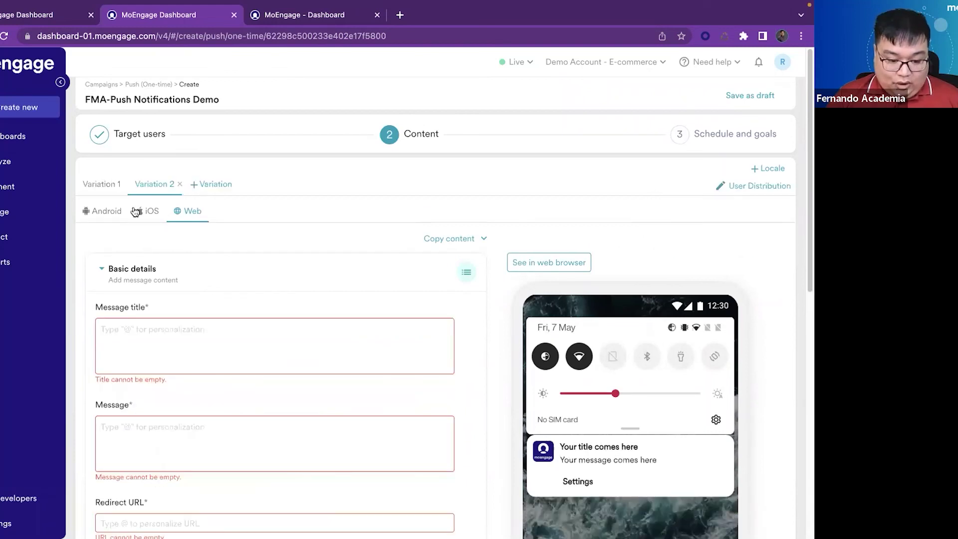
pyautogui.click(103, 186)
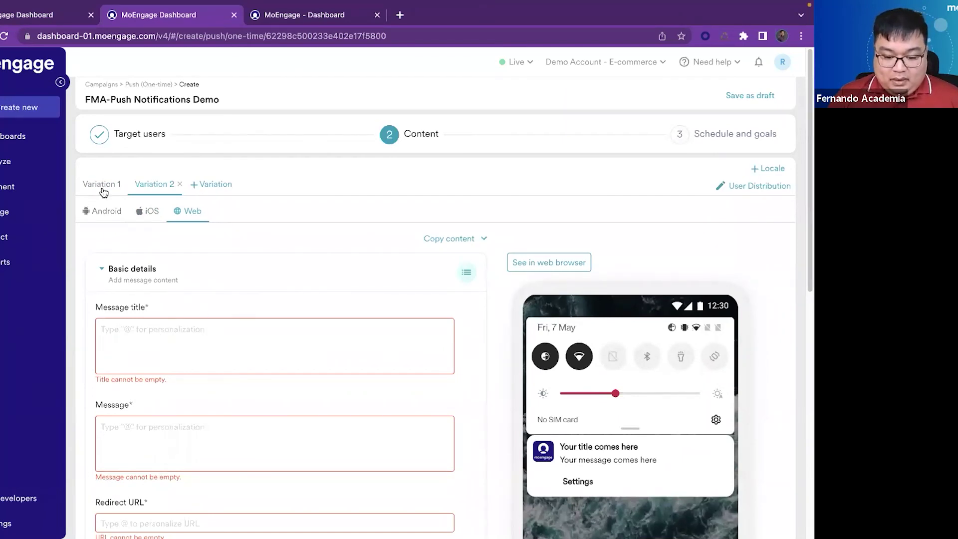
pyautogui.click(461, 239)
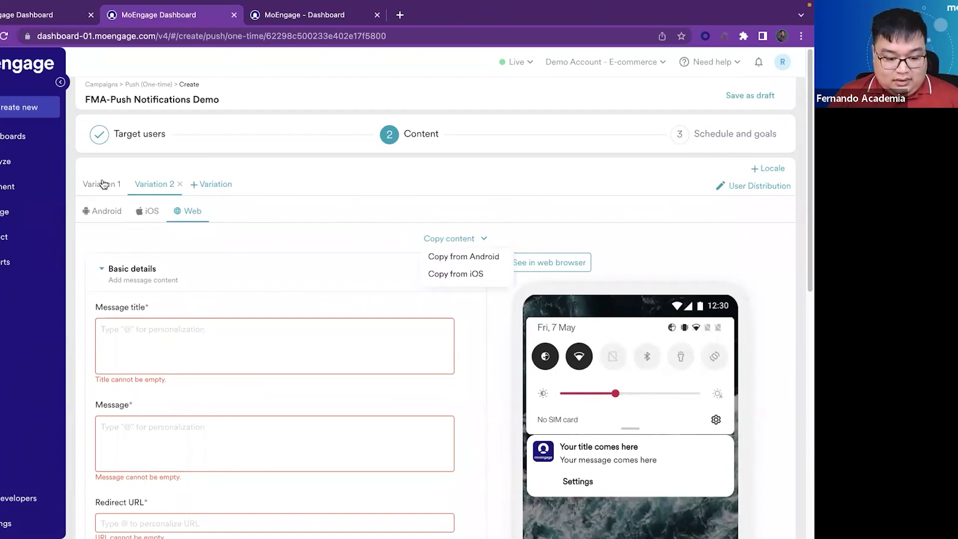
pyautogui.click(406, 145)
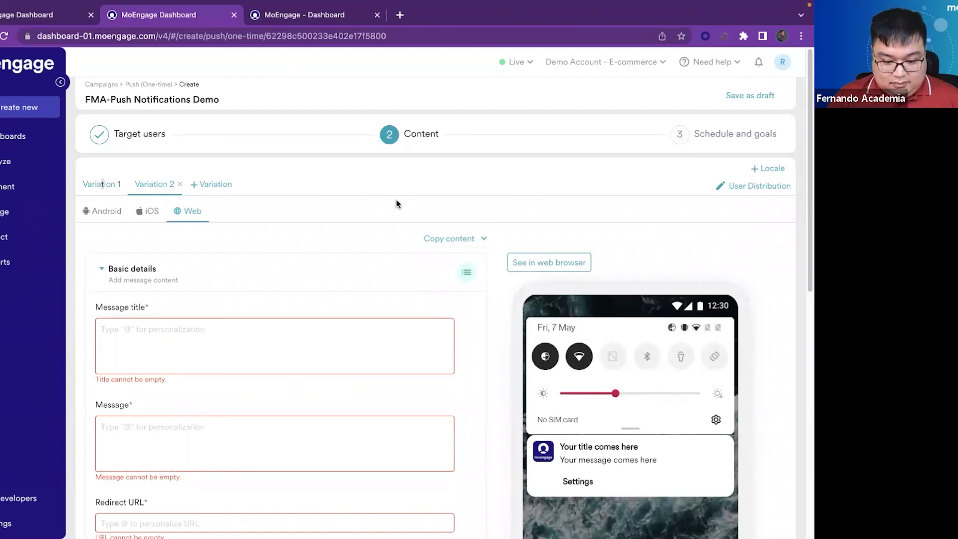
# - Apply the Basic notification template to Variation 2's Android content and review its message fields
pyautogui.moveTo(478, 238)
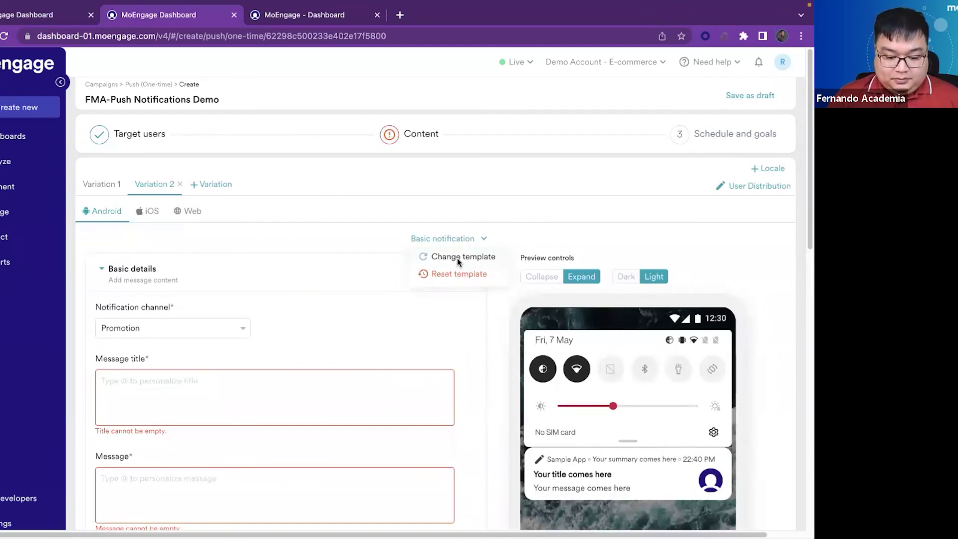
pyautogui.click(457, 258)
pyautogui.click(469, 326)
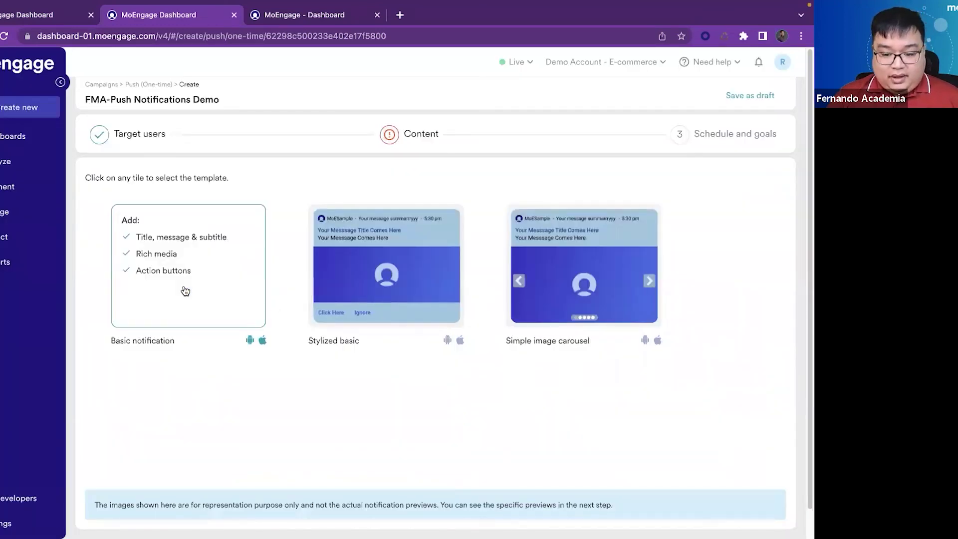
pyautogui.click(187, 283)
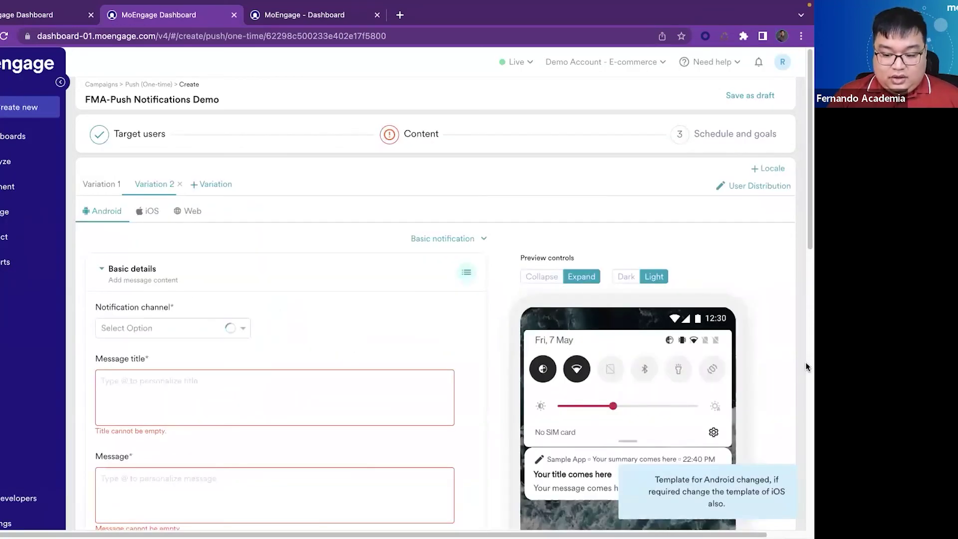
pyautogui.scroll(-1, 806, 325)
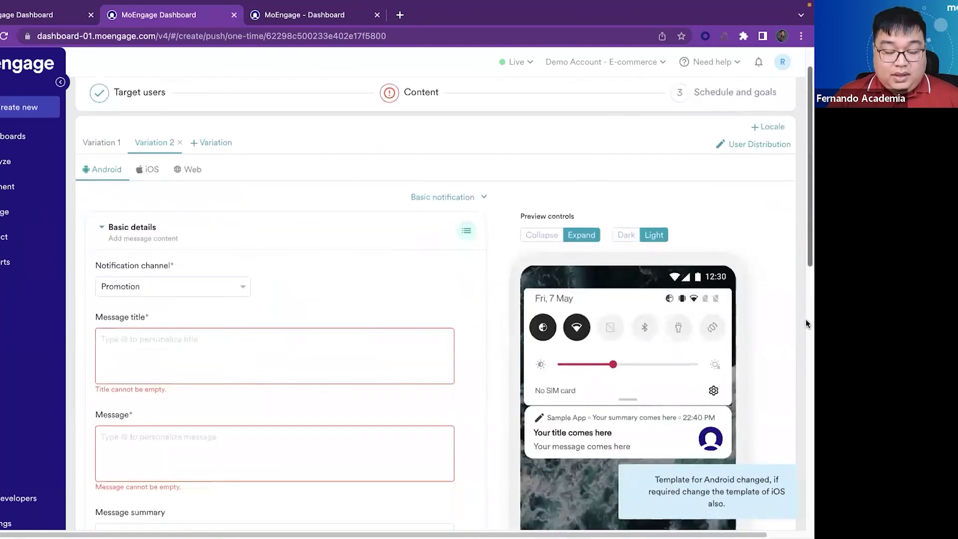
pyautogui.scroll(-4, 805, 324)
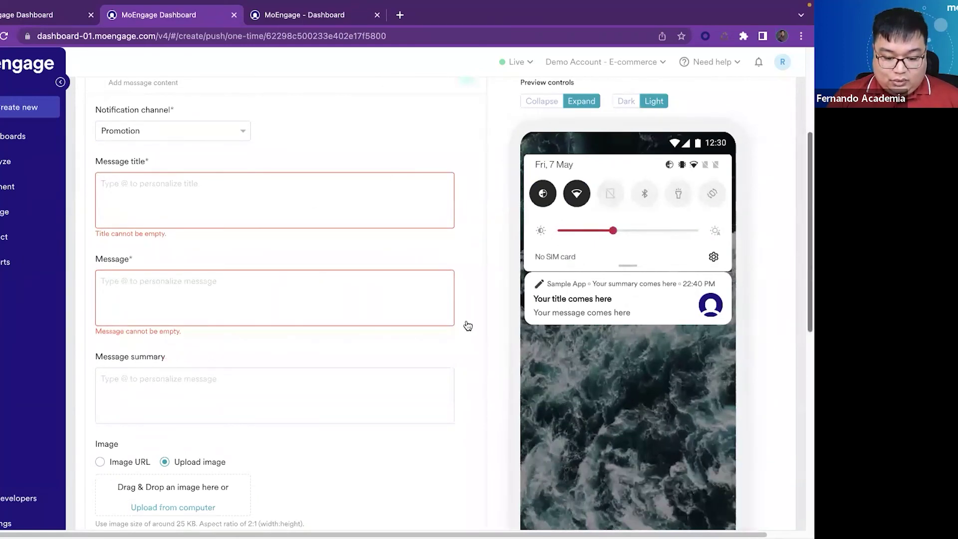
pyautogui.scroll(1, 466, 325)
pyautogui.scroll(2, 467, 325)
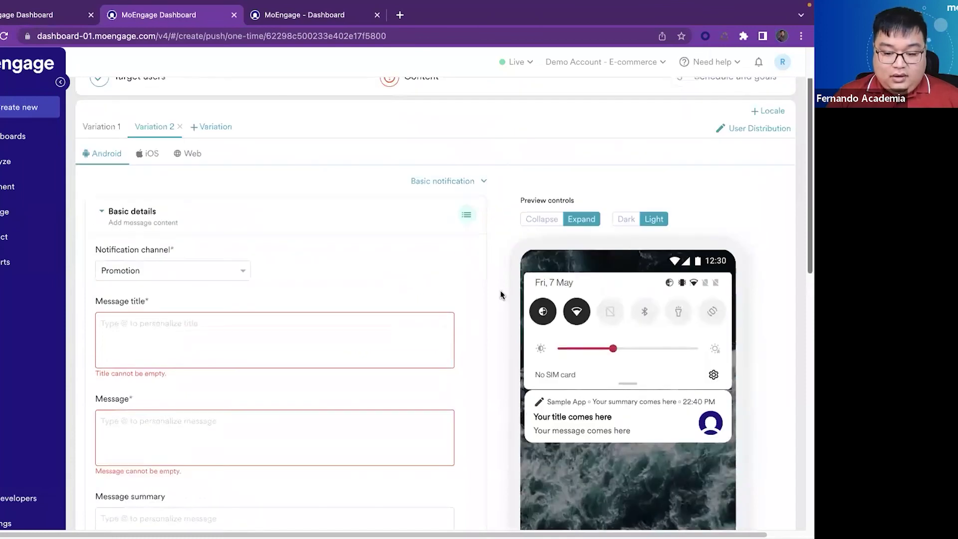
# - Change Variation 2's Android template to Stylized basic, accepting the loss of changes, and review its color and text formatting options
pyautogui.scroll(1, 807, 222)
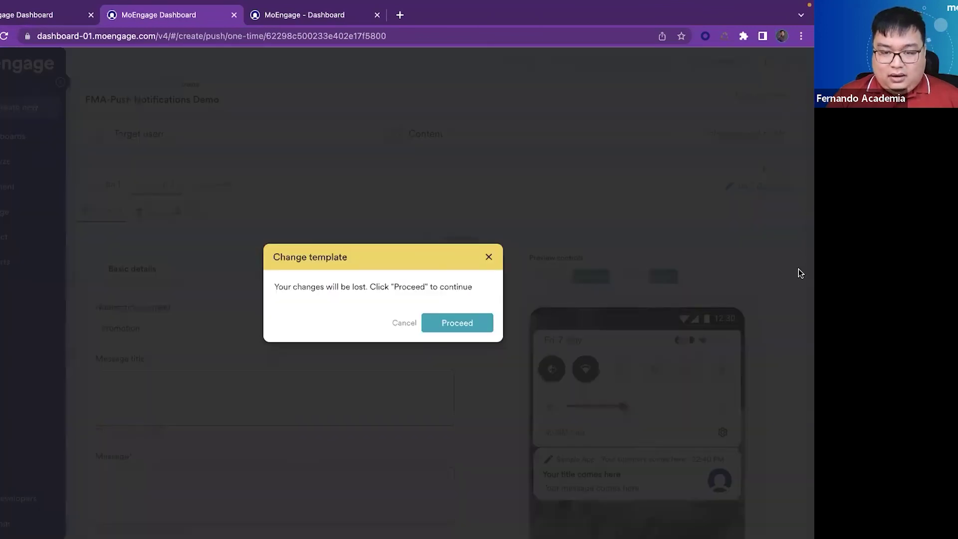
pyautogui.press('Return')
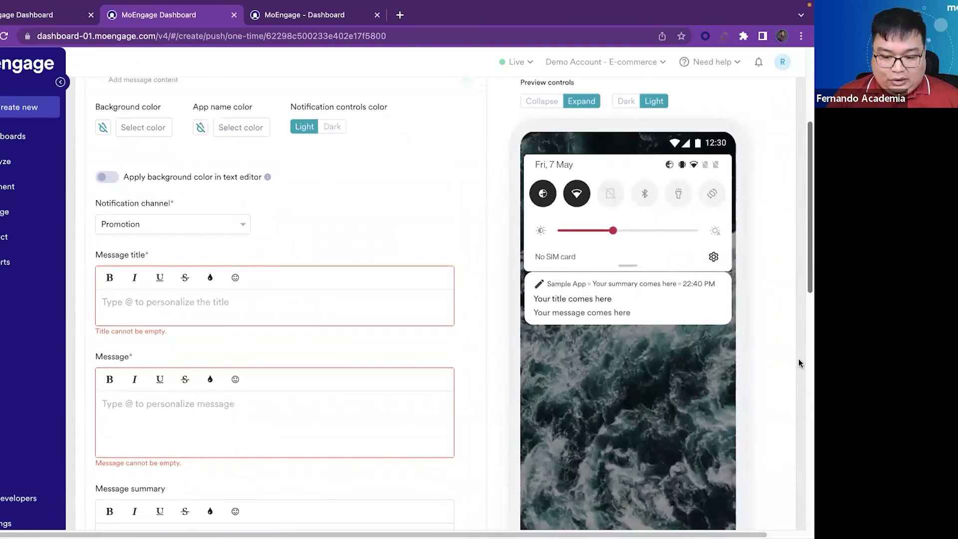
pyautogui.scroll(-5, 808, 293)
pyautogui.scroll(7, 806, 229)
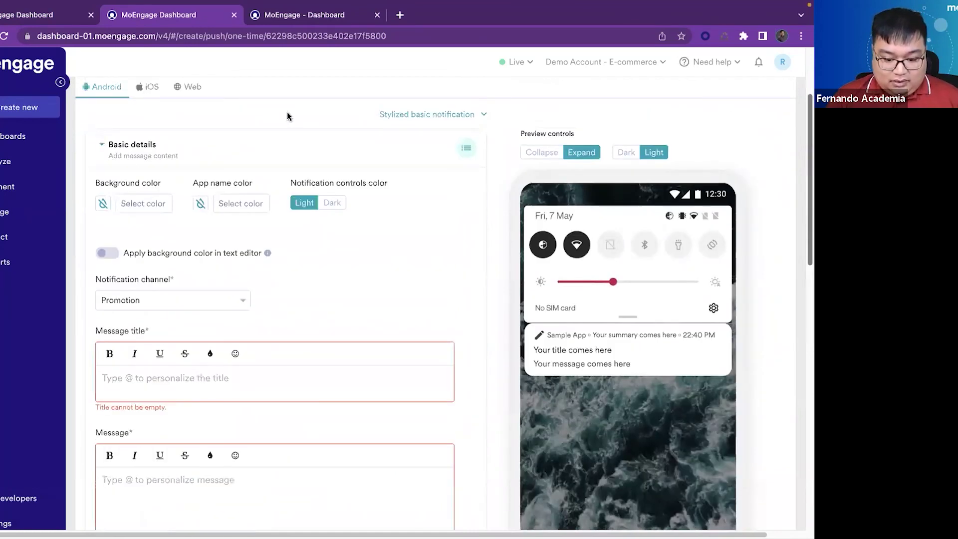
# - Change Variation 2's Android template to Simple image carousel, accepting the loss of changes, and review its fields and preview
pyautogui.scroll(3, 287, 116)
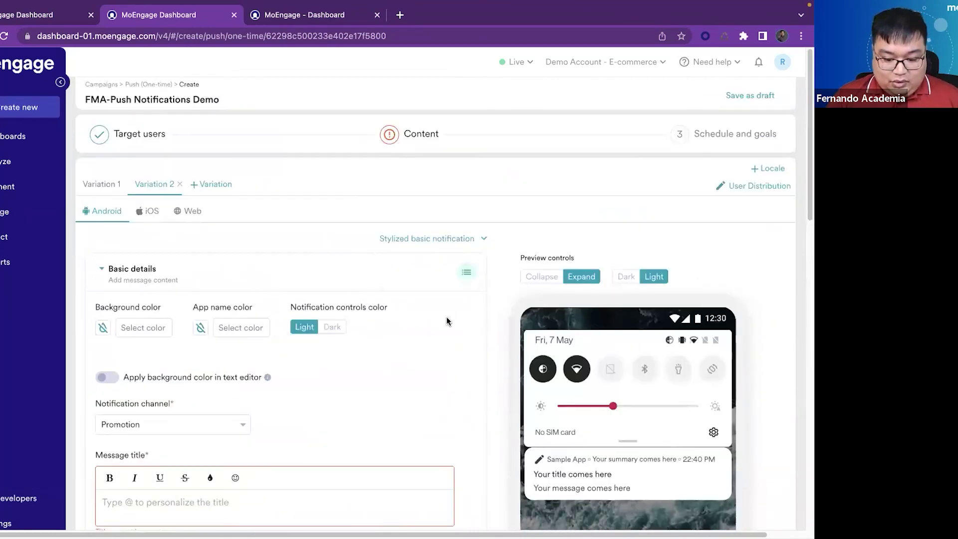
pyautogui.click(433, 256)
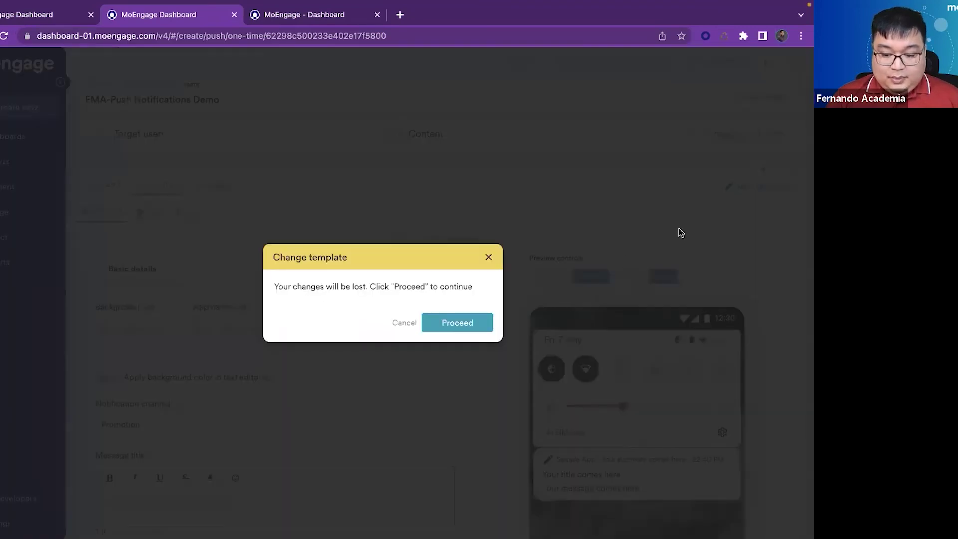
pyautogui.press('Return')
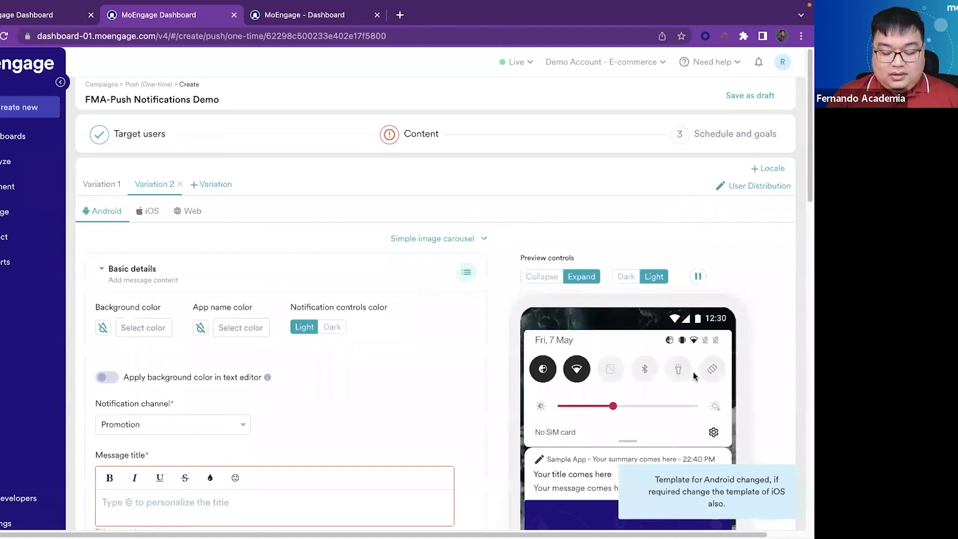
pyautogui.scroll(-5, 694, 375)
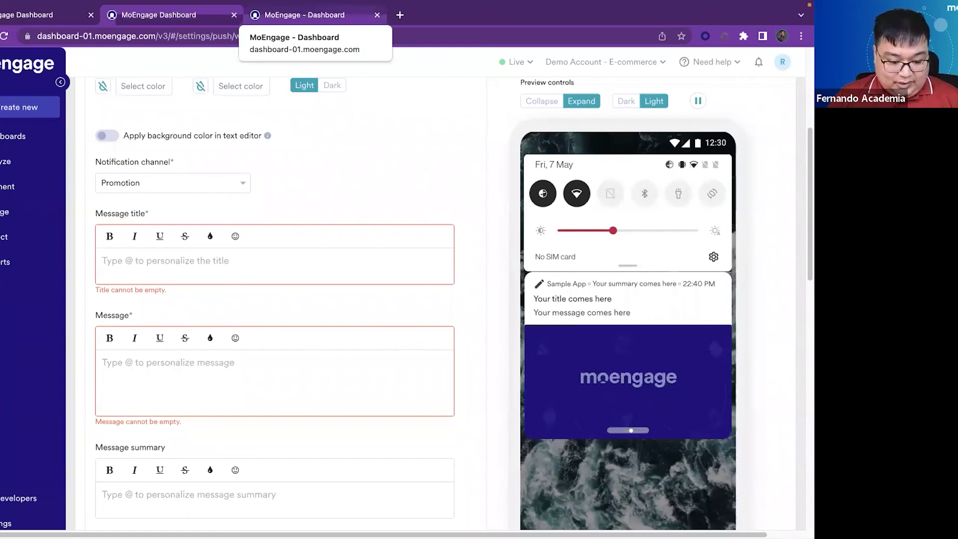
# - Switch to the browser tab with the Web Push settings and set the notification opt-in configuration to Two Step Opt-In
pyautogui.click(353, 13)
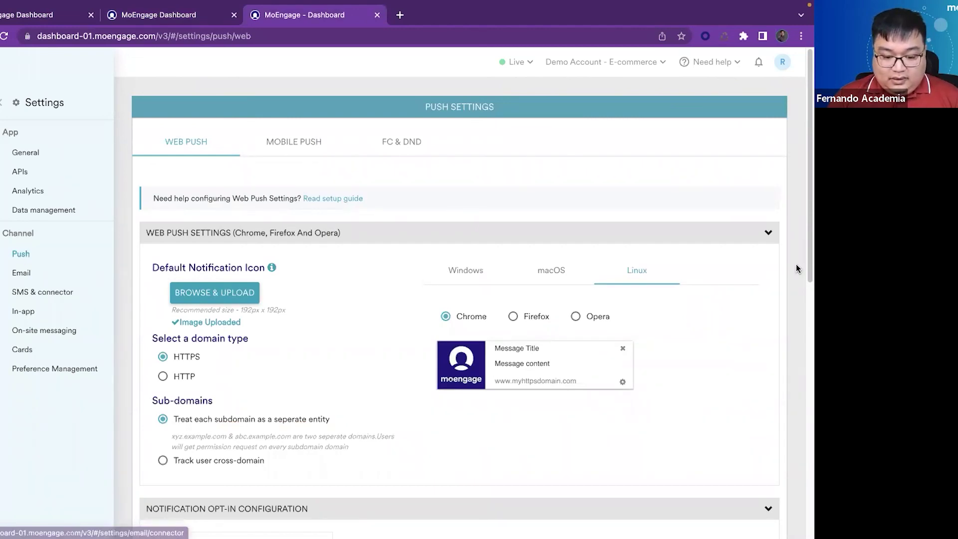
pyautogui.scroll(-1, 795, 268)
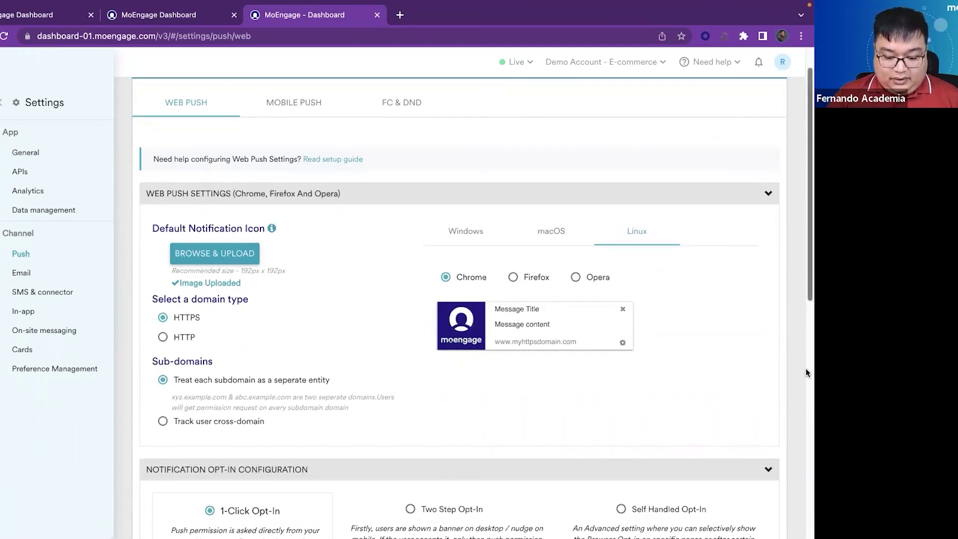
pyautogui.scroll(-3, 805, 463)
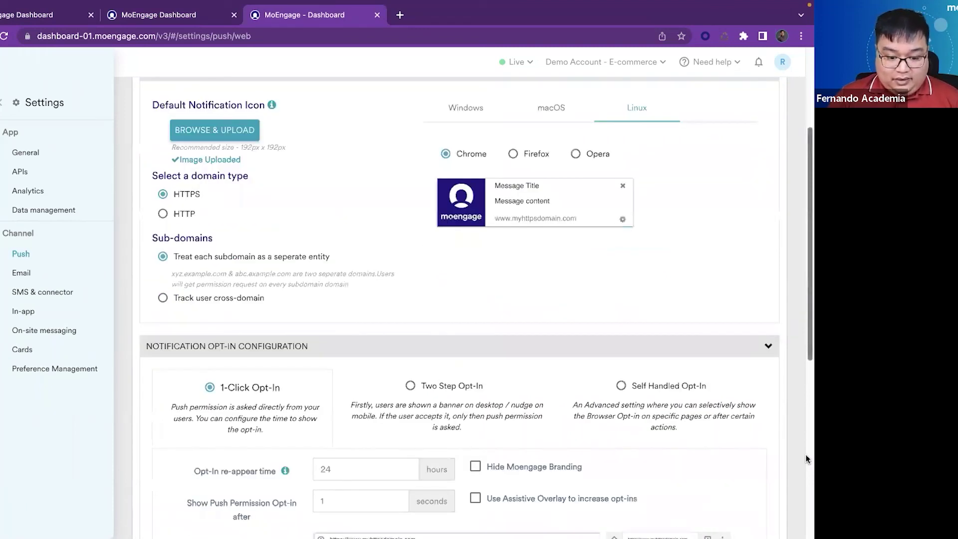
pyautogui.scroll(-5, 806, 454)
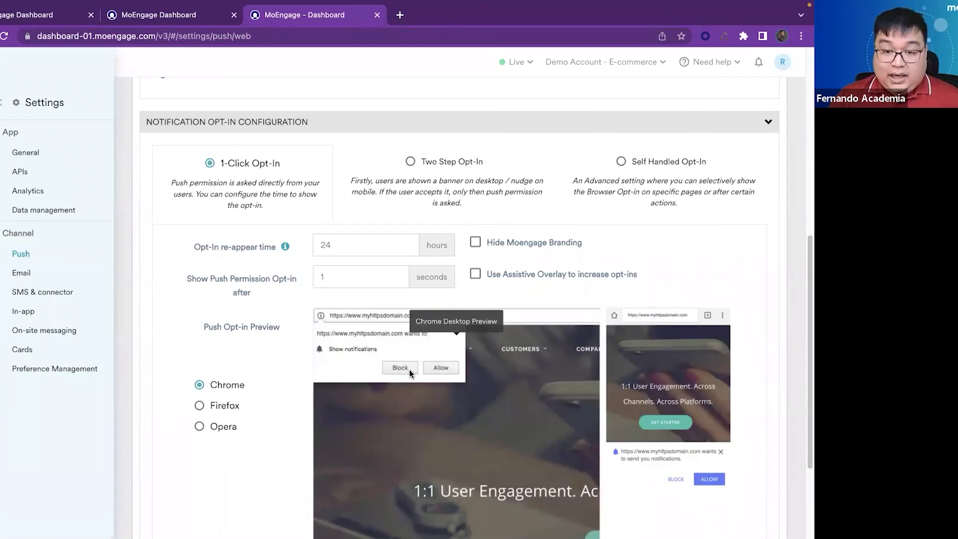
pyautogui.click(410, 163)
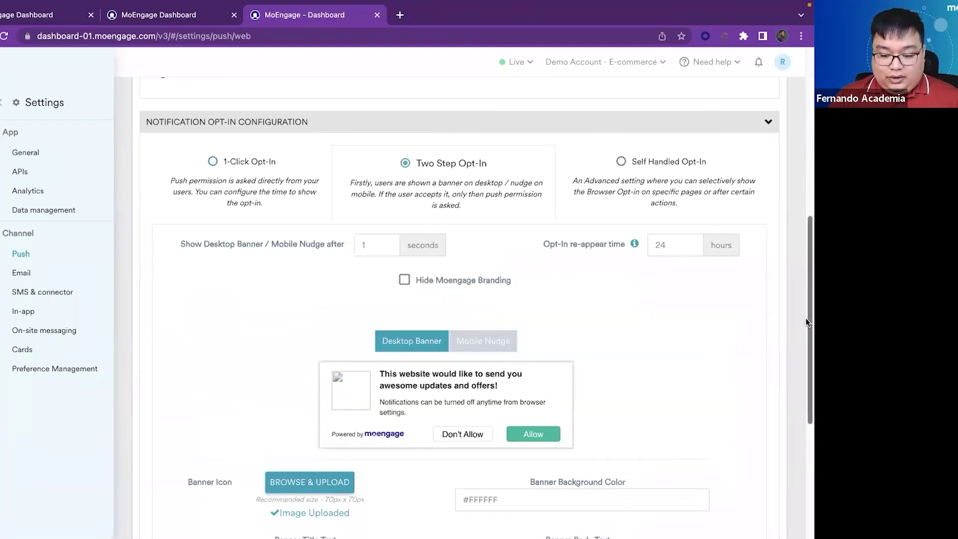
# - Review the Two Step Opt-In banner options, set the notification opt-in configuration to 1-Click Opt-In and examine its preview
pyautogui.scroll(-3, 806, 322)
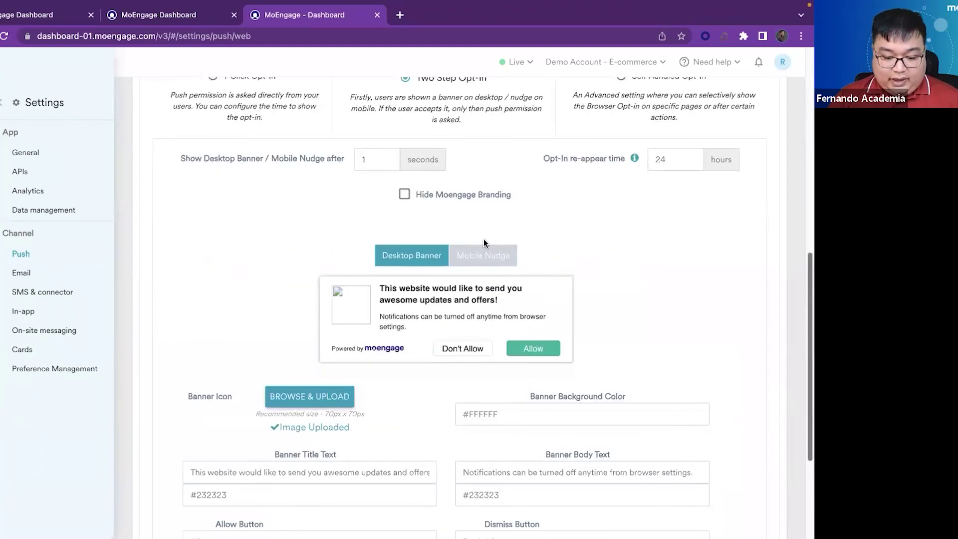
pyautogui.scroll(-1, 484, 243)
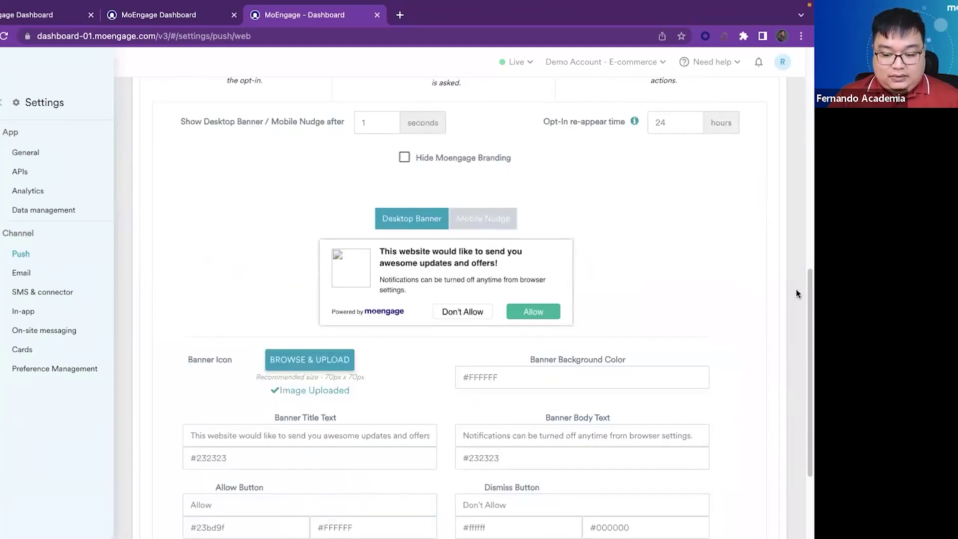
pyautogui.scroll(3, 361, 311)
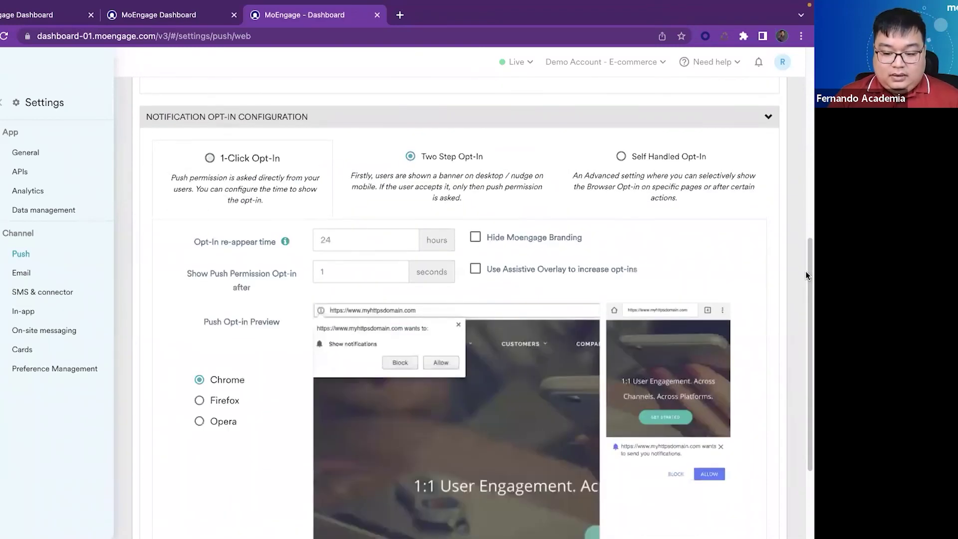
pyautogui.scroll(-4, 807, 276)
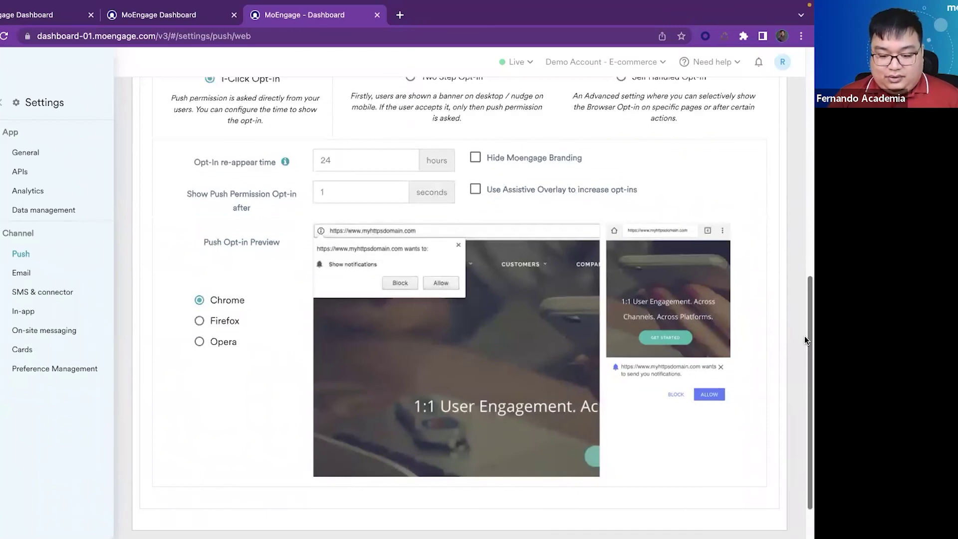
pyautogui.scroll(2, 801, 274)
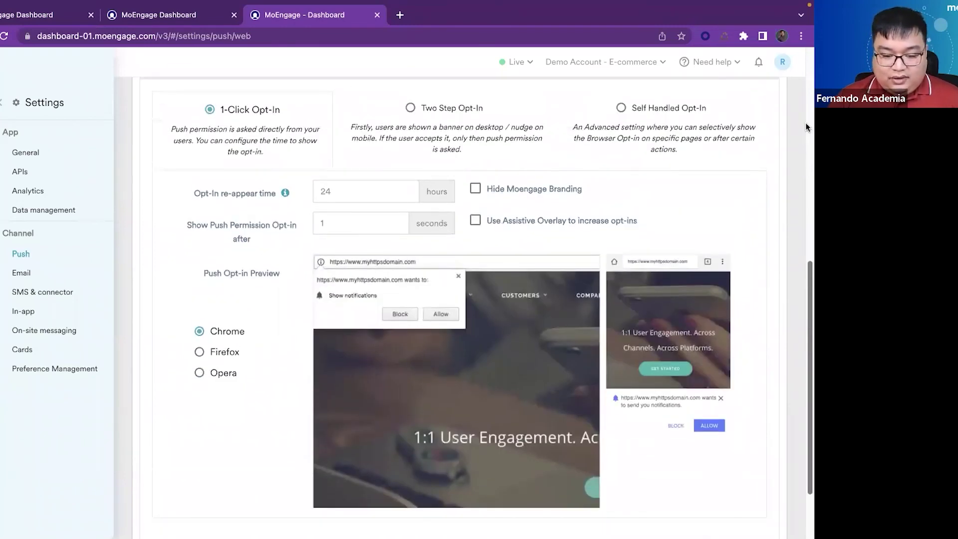
# - Open the FC & DND push settings and examine the frequency capping, throttling and Do Not Disturb options
pyautogui.scroll(2, 806, 122)
pyautogui.scroll(6, 479, 135)
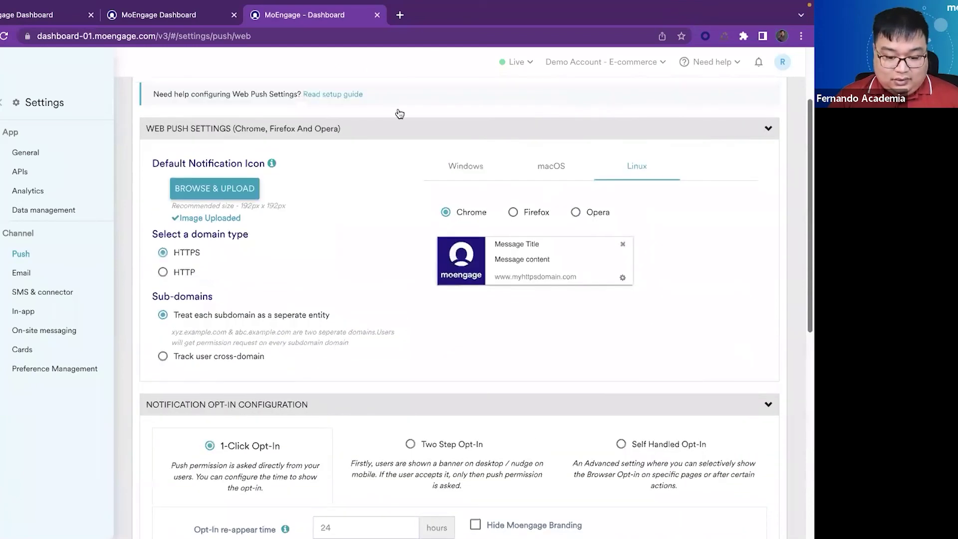
pyautogui.scroll(2, 399, 112)
pyautogui.scroll(1, 349, 144)
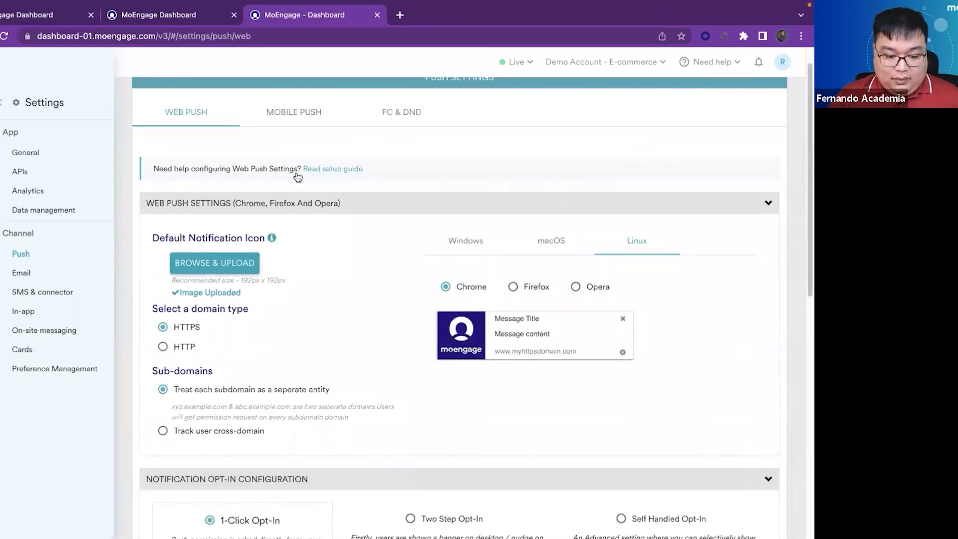
pyautogui.click(402, 112)
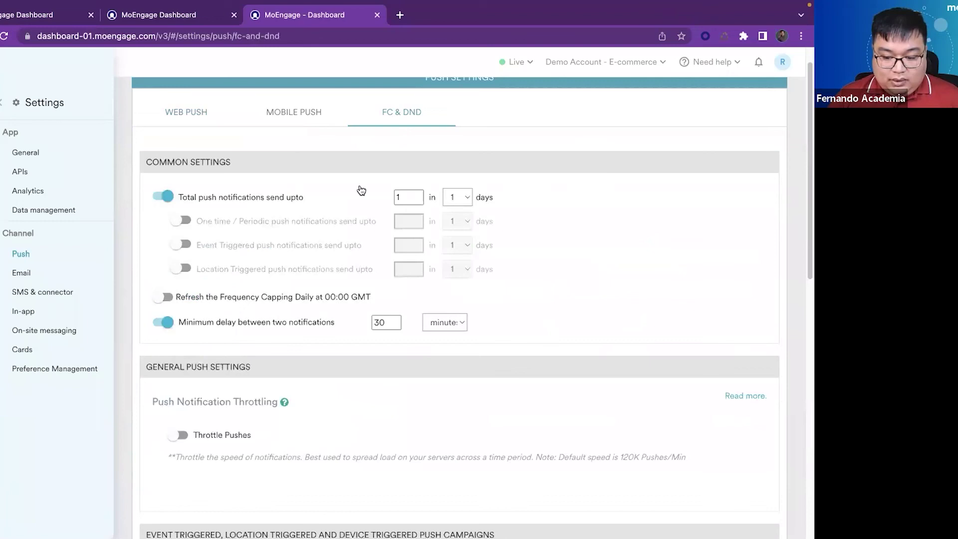
pyautogui.scroll(1, 806, 137)
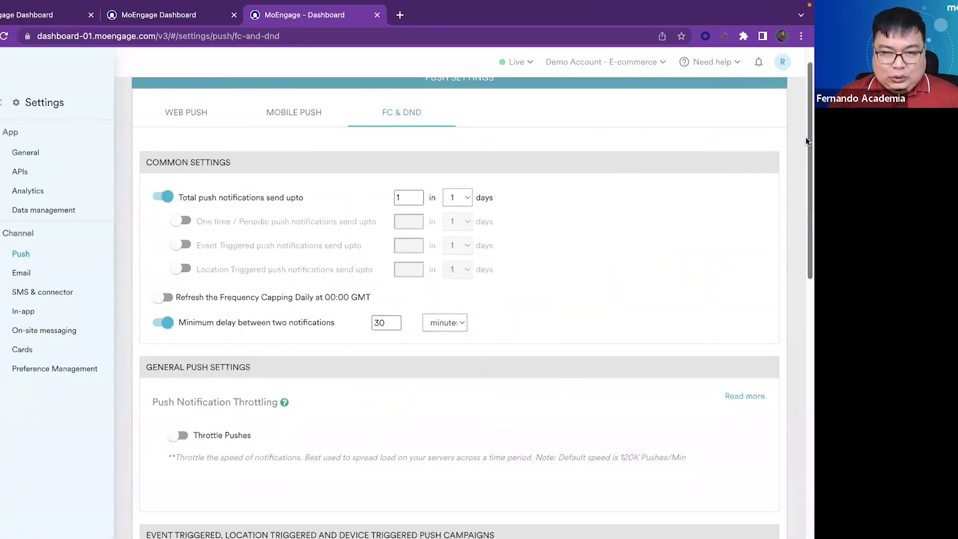
pyautogui.scroll(-1, 806, 136)
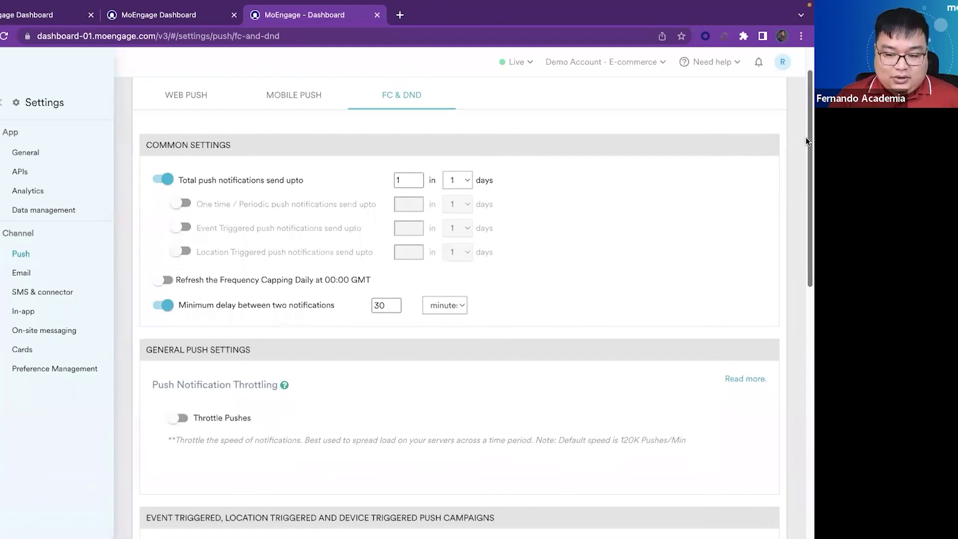
pyautogui.scroll(-2, 804, 147)
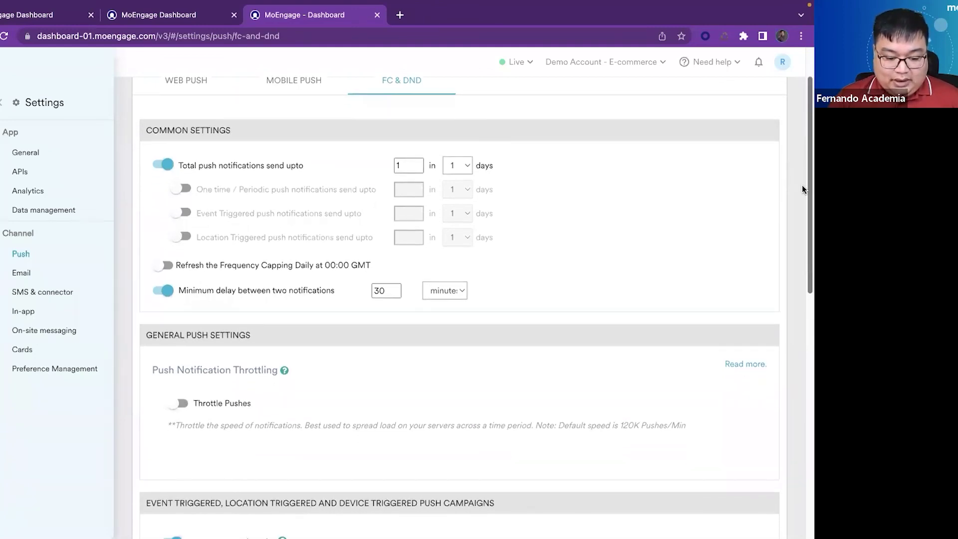
pyautogui.scroll(-3, 808, 237)
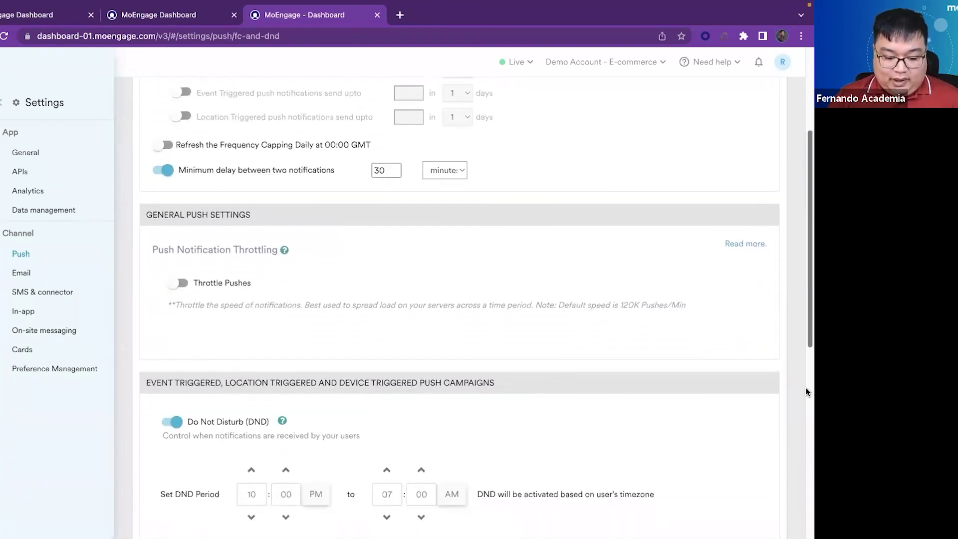
pyautogui.scroll(-1, 806, 360)
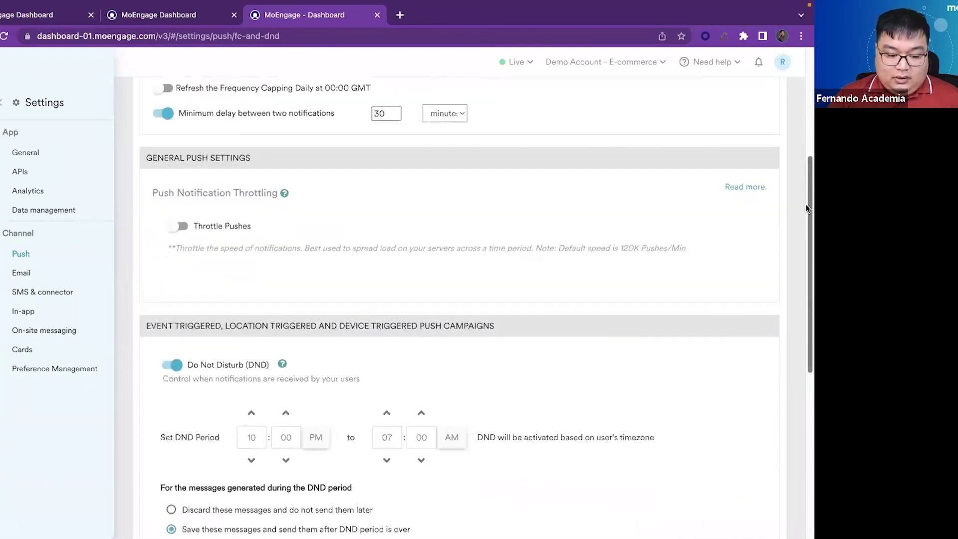
pyautogui.scroll(-3, 803, 195)
pyautogui.scroll(-4, 308, 356)
pyautogui.scroll(6, 200, 415)
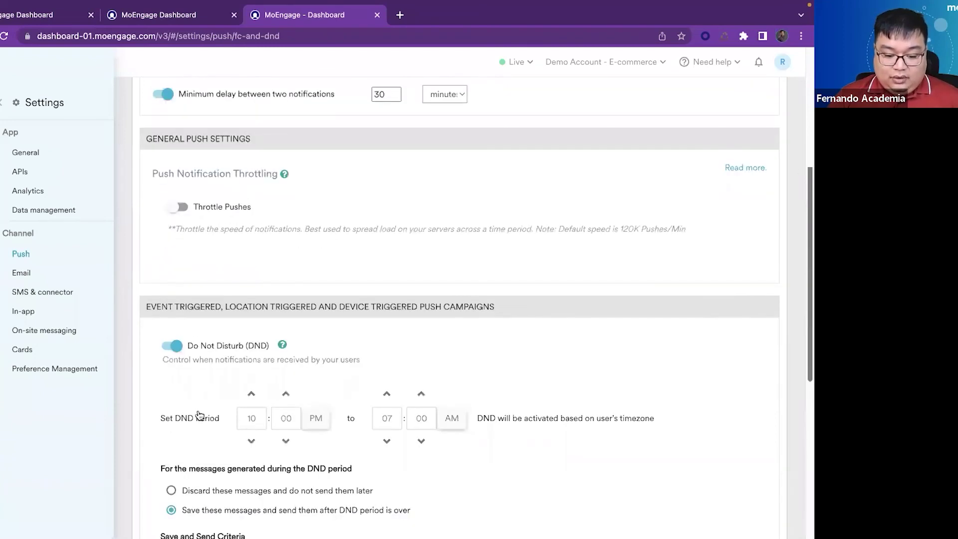
# - Return from the FC & DND settings to the Web Push settings
pyautogui.scroll(4, 200, 416)
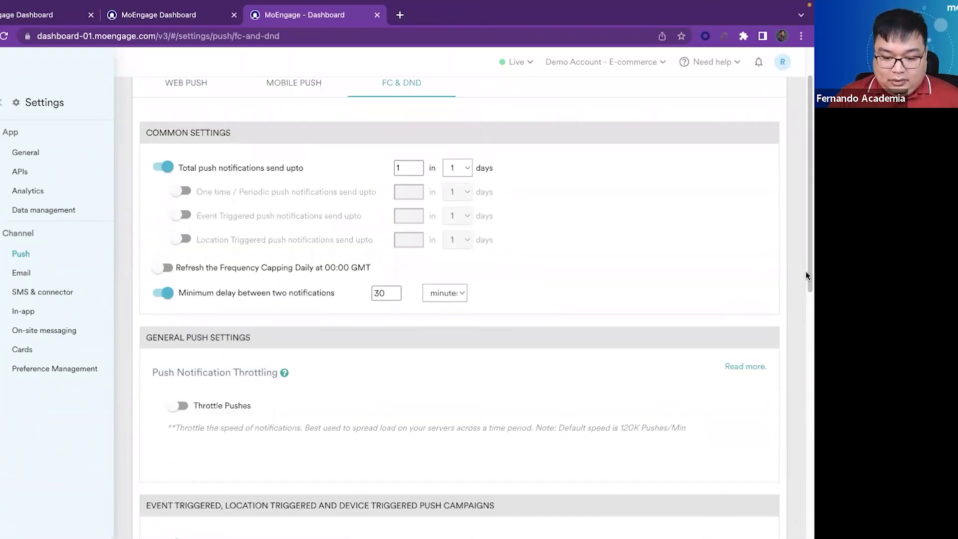
pyautogui.scroll(1, 247, 157)
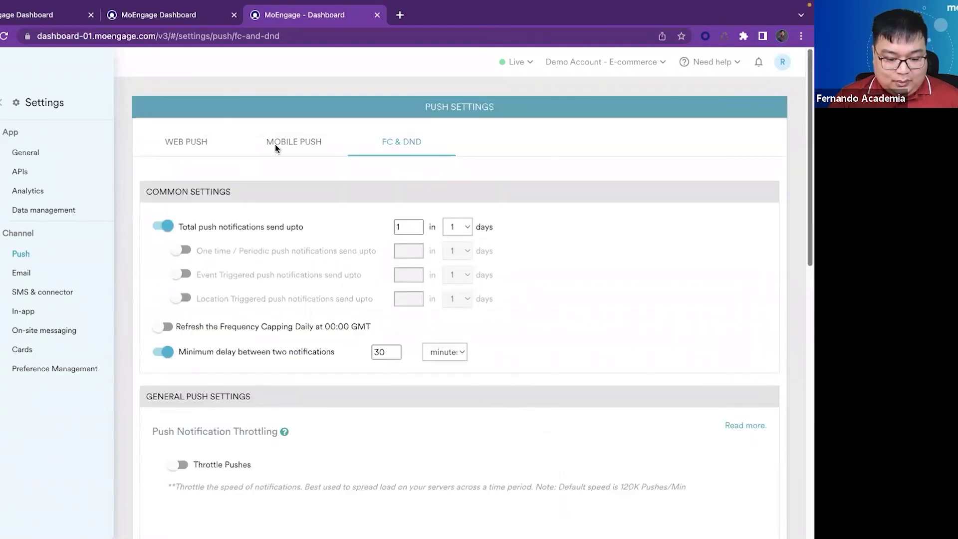
pyautogui.click(202, 145)
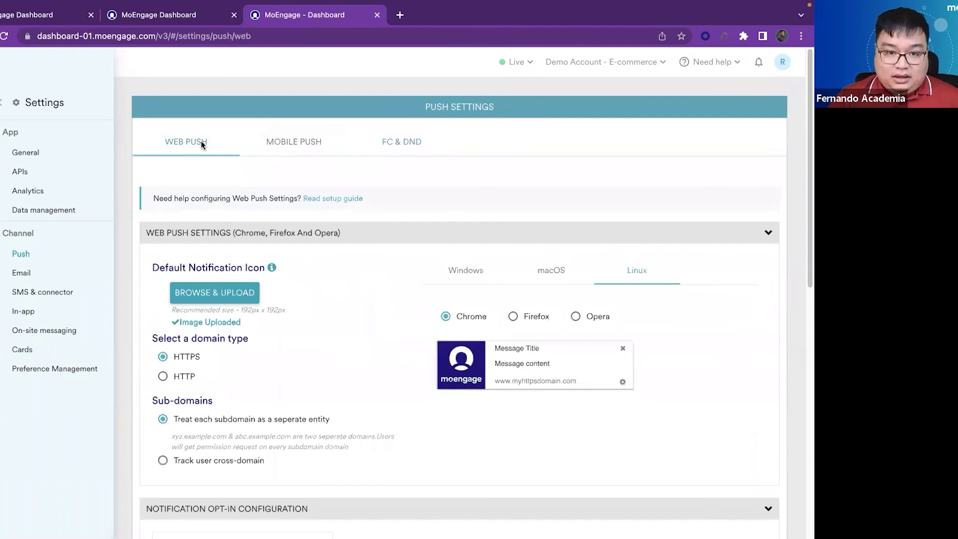